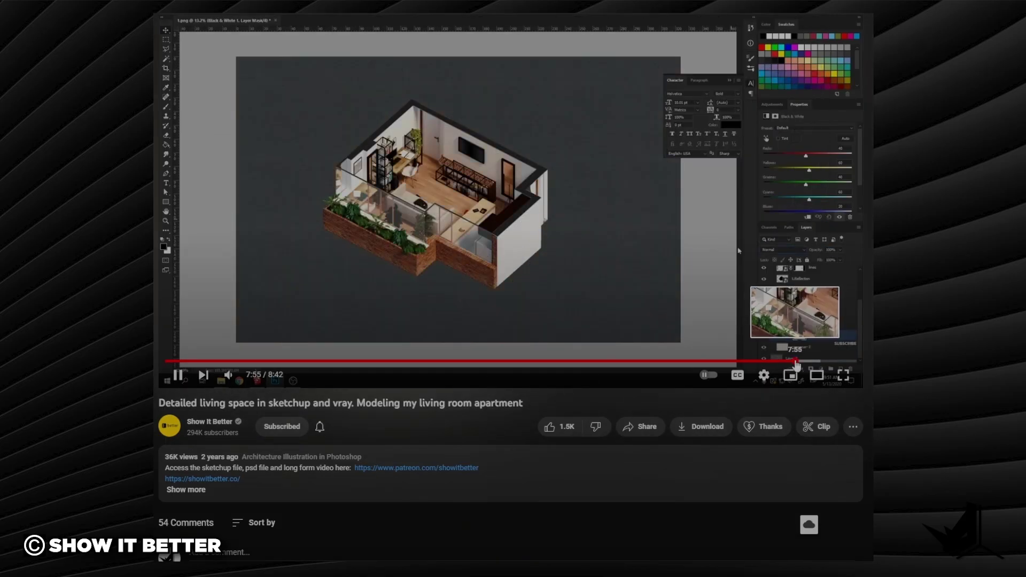
Scrub the living-space tutorial from hand sketching to the final render, then scroll Show It Better's playlists.
{"action": "left_click_drag", "start_coordinate": [796, 364], "coordinate": [306, 362]}
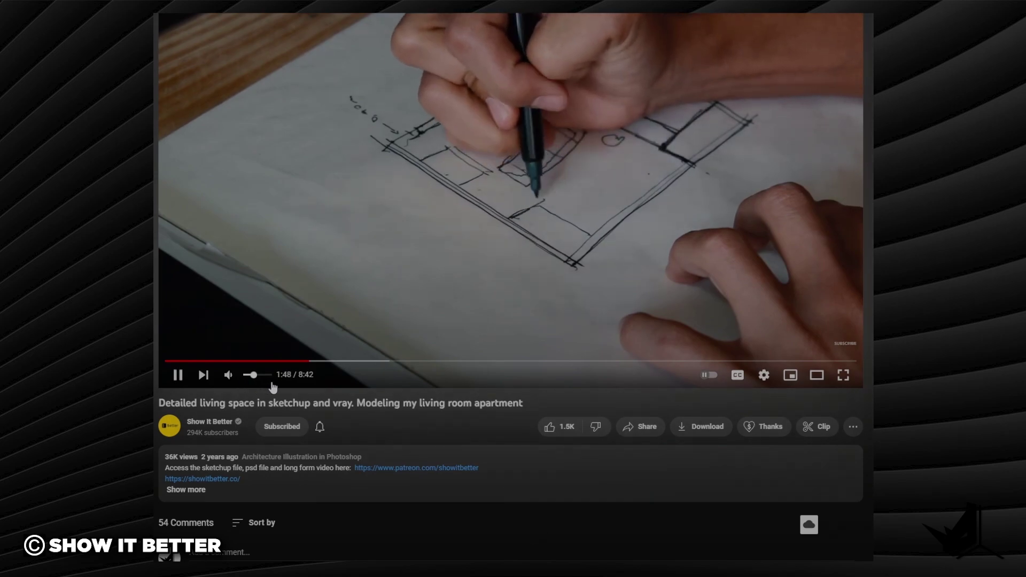
{"action": "left_click_drag", "start_coordinate": [342, 362], "coordinate": [375, 362]}
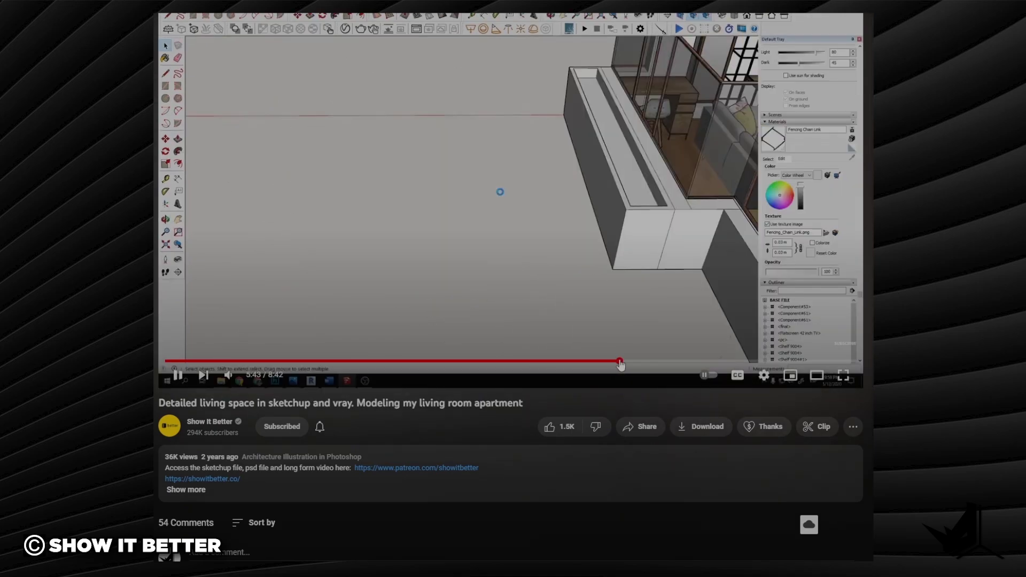
{"action": "left_click_drag", "start_coordinate": [620, 363], "coordinate": [787, 364]}
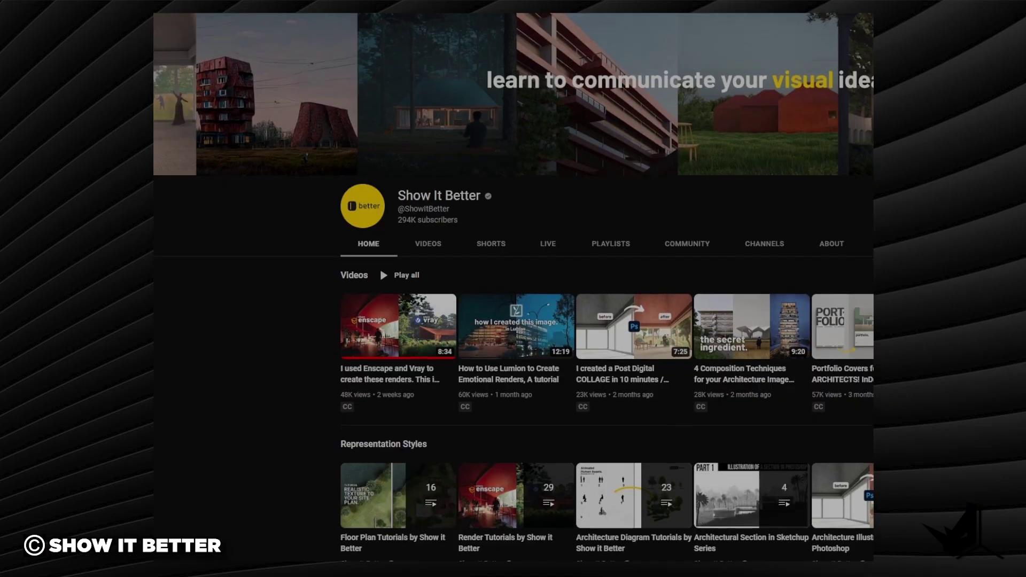
{"action": "scroll", "coordinate": [513, 288], "scroll_direction": "down", "scroll_amount": 3}
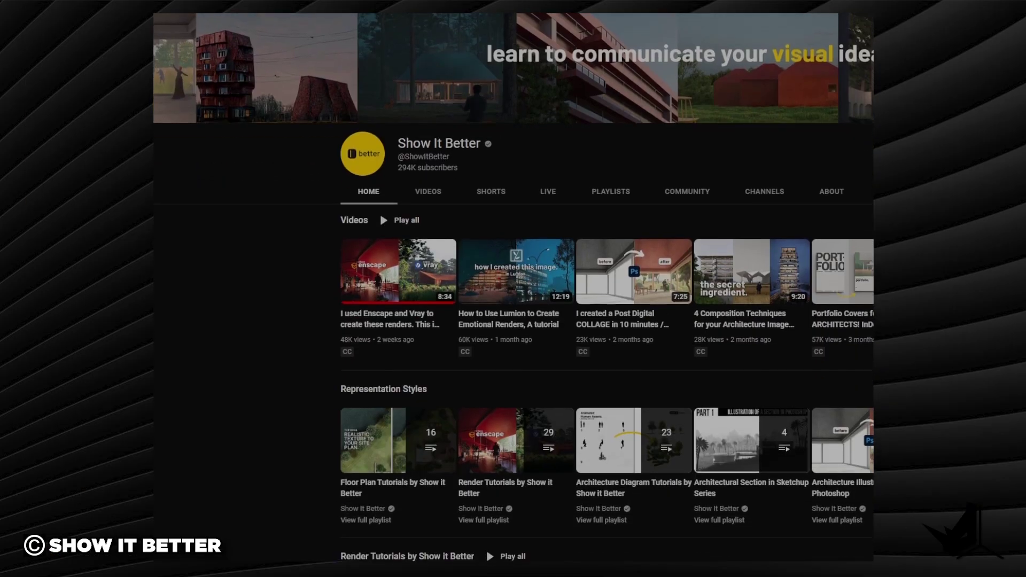
{"action": "scroll", "coordinate": [512, 288], "scroll_direction": "down", "scroll_amount": 8}
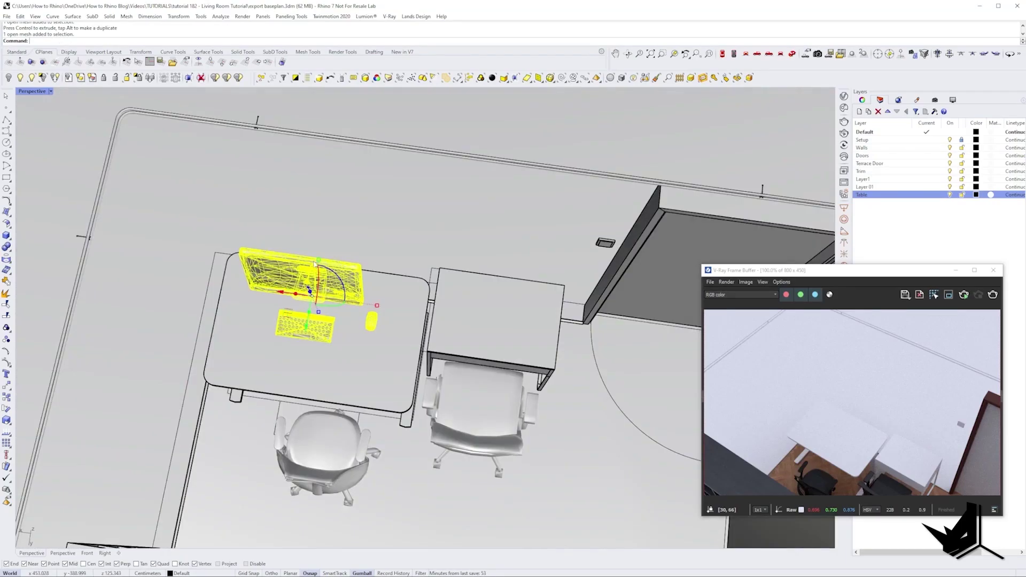
Orbit the Perspective viewport to a more top-down view over the desks and whole room.
{"action": "right_click_drag", "start_coordinate": [314, 262], "coordinate": [324, 301]}
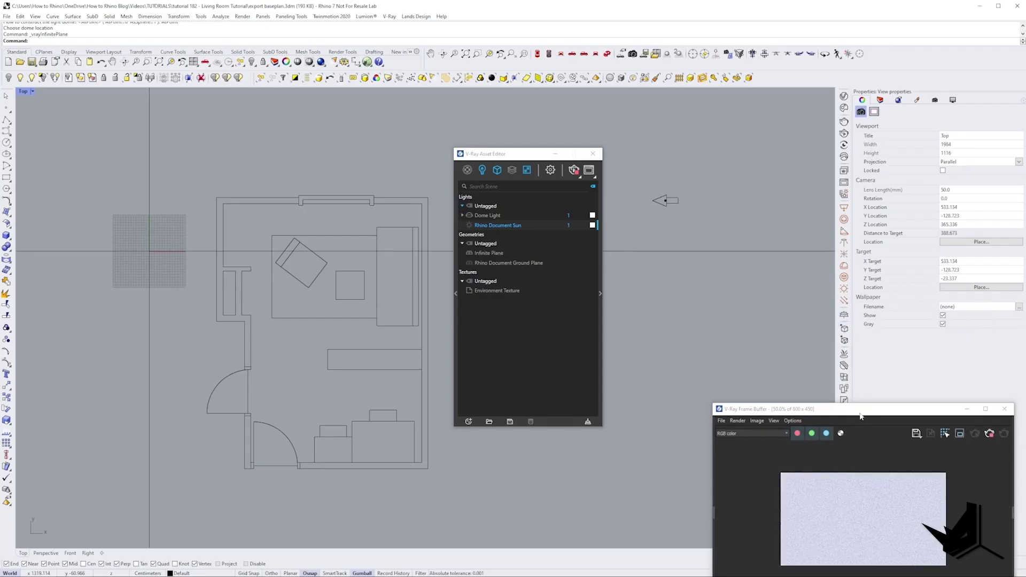
Move the ground plane and sun arrow onto the Setup layer.
{"action": "left_click_drag", "start_coordinate": [860, 416], "coordinate": [828, 243]}
{"action": "scroll", "coordinate": [836, 357], "scroll_direction": "up", "scroll_amount": 1}
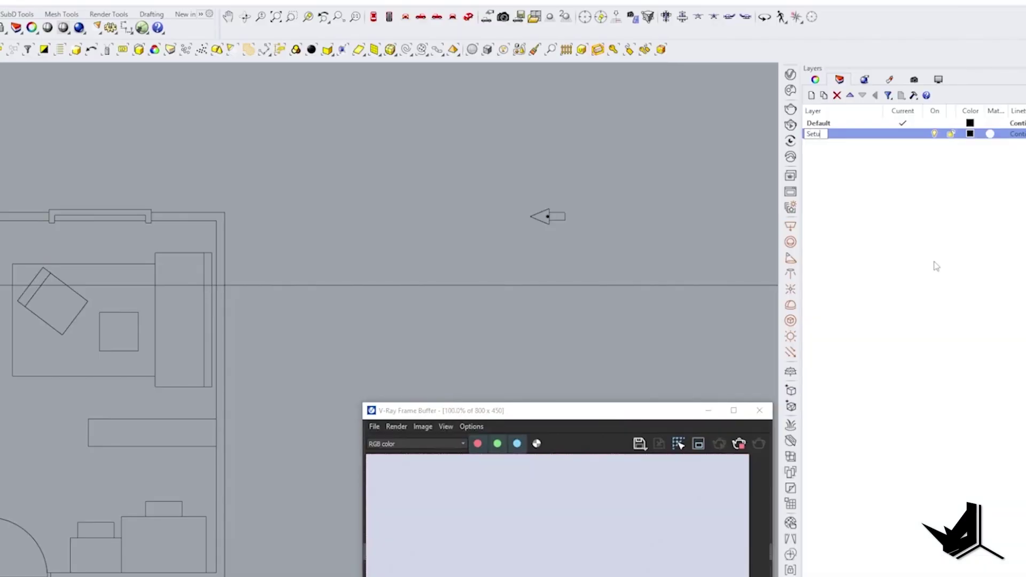
{"action": "left_click", "coordinate": [695, 285]}
{"action": "right_click", "coordinate": [822, 134]}
{"action": "left_click", "coordinate": [881, 327]}
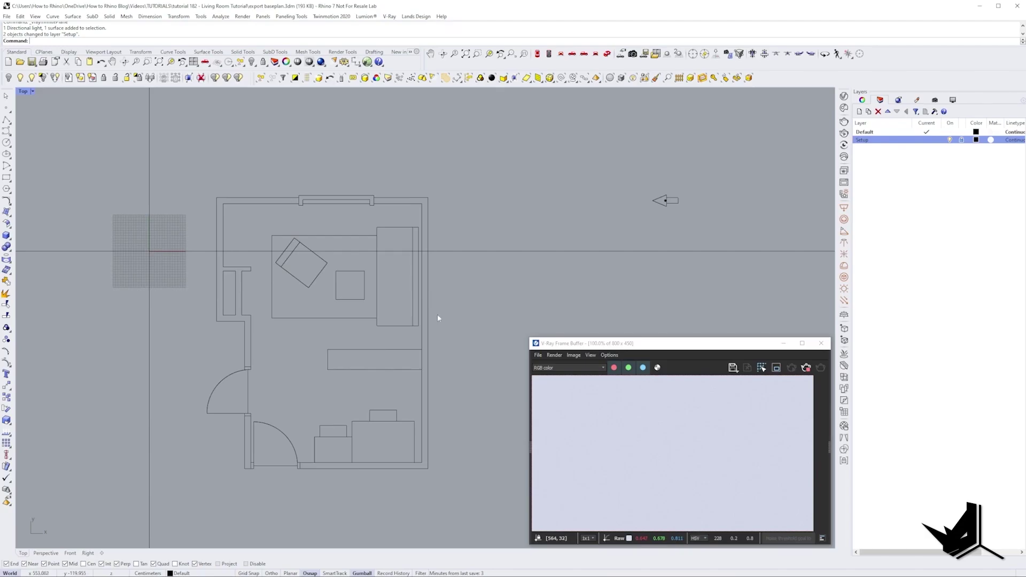
Apply the parquet material to the floor and bring up the Stucco F01 50cm material's details.
{"action": "right_click_drag", "start_coordinate": [232, 371], "coordinate": [215, 312]}
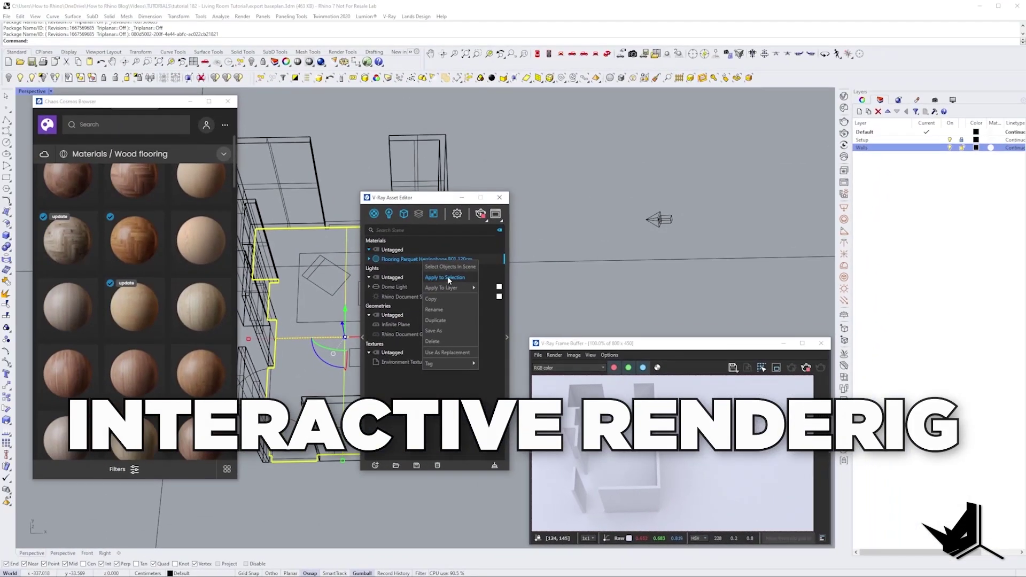
{"action": "left_click", "coordinate": [447, 277]}
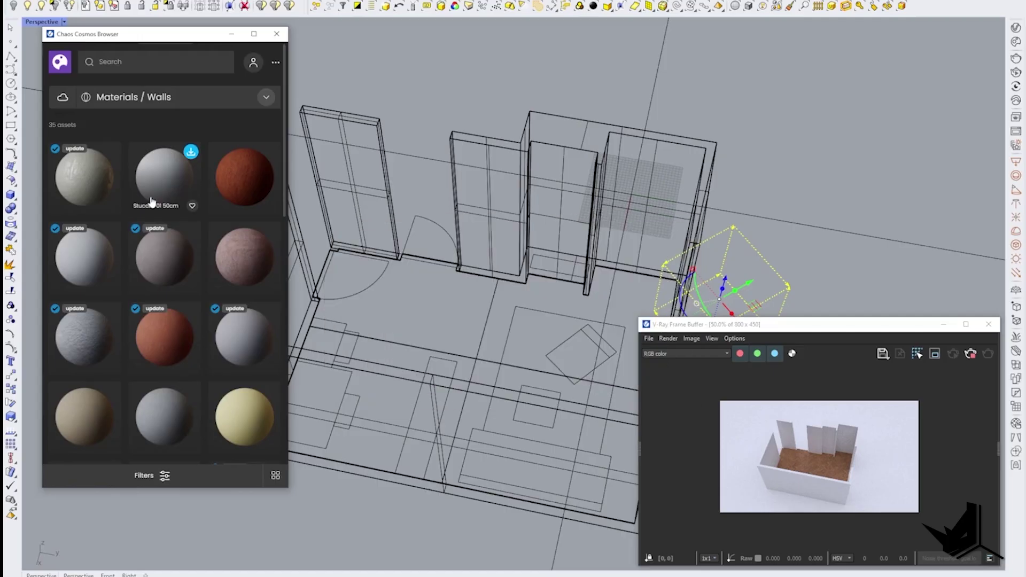
{"action": "left_click", "coordinate": [160, 178]}
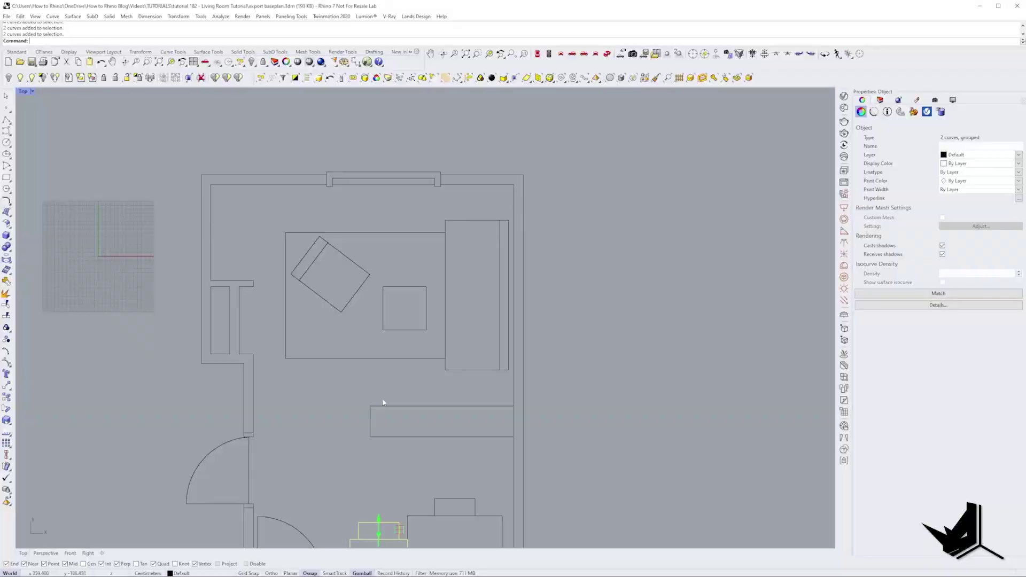
Extrude the selected wall outlines to 321 cm tall walls and orbit around the walled room.
{"action": "scroll", "coordinate": [383, 398], "scroll_direction": "down", "scroll_amount": 3}
{"action": "right_click_drag", "start_coordinate": [424, 393], "coordinate": [389, 348]}
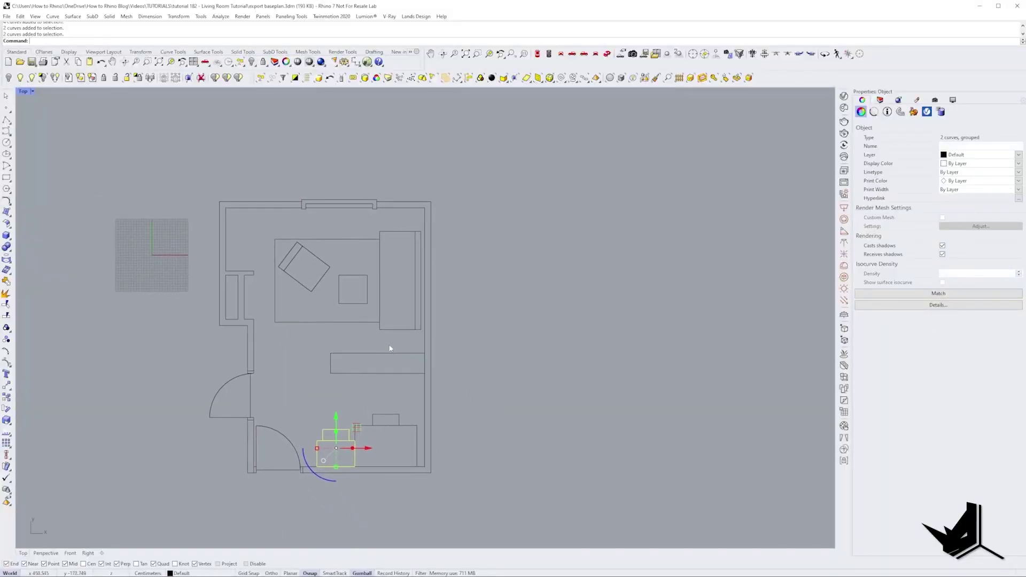
{"action": "scroll", "coordinate": [374, 374], "scroll_direction": "up", "scroll_amount": 1}
{"action": "left_click", "coordinate": [361, 394]}
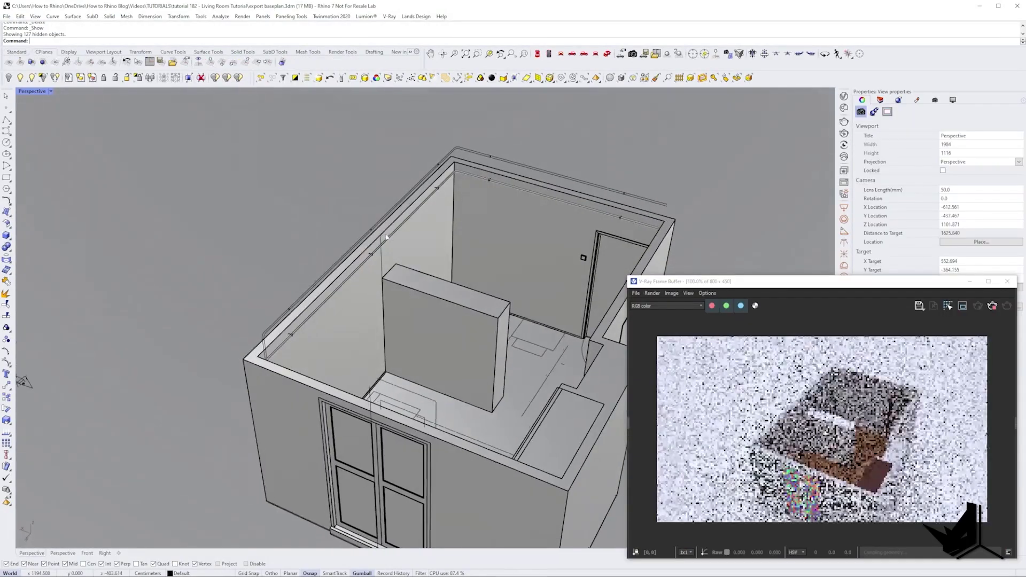
{"action": "right_click_drag", "start_coordinate": [267, 332], "coordinate": [332, 335]}
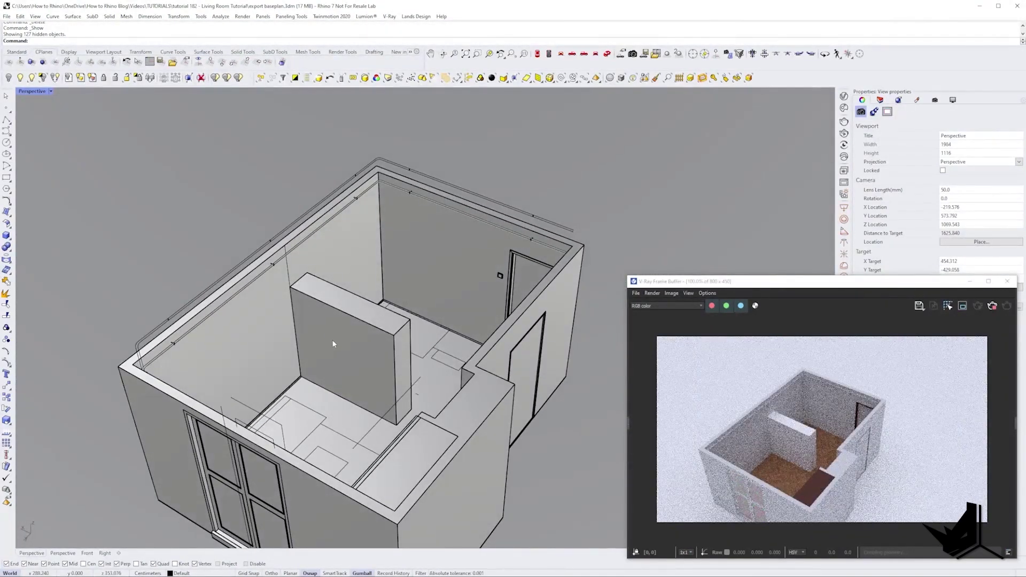
{"action": "scroll", "coordinate": [396, 357], "scroll_direction": "up", "scroll_amount": 2}
{"action": "left_click", "coordinate": [394, 361]}
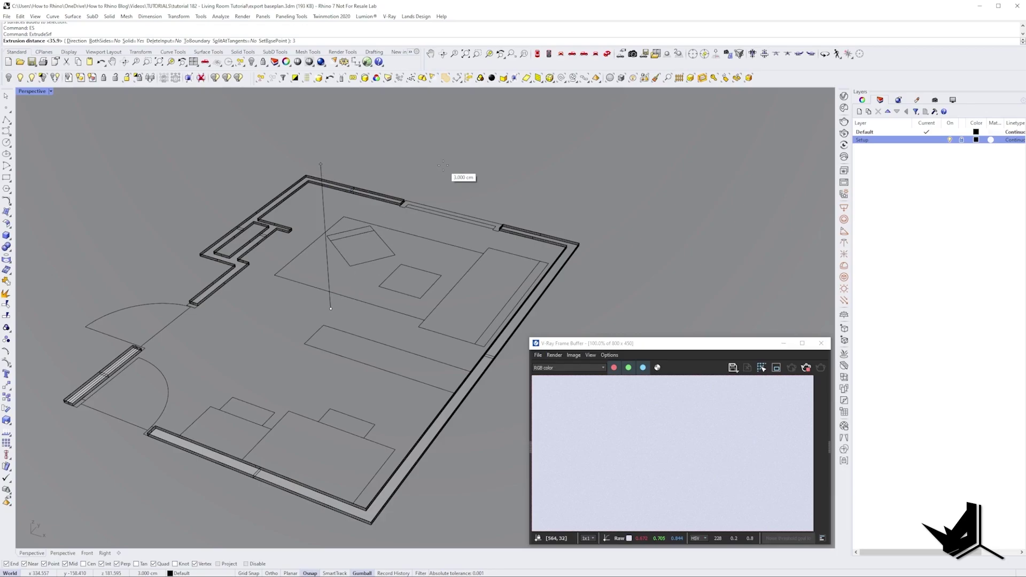
{"action": "type", "text": "21"}
{"action": "key", "text": "BackSpace"}
{"action": "key", "text": "BackSpace"}
{"action": "type", "text": "21"}
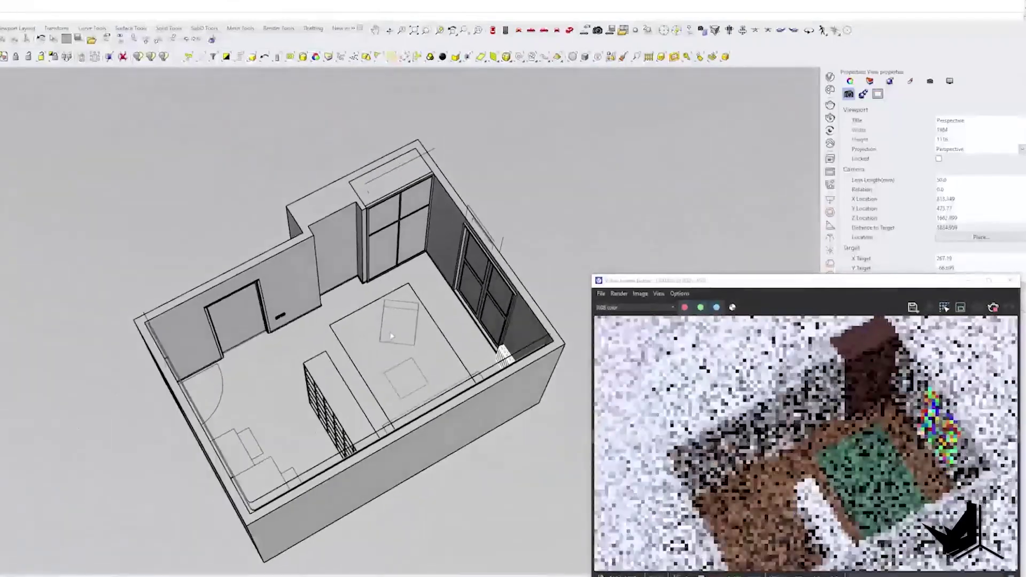
{"action": "right_click_drag", "start_coordinate": [342, 300], "coordinate": [402, 293]}
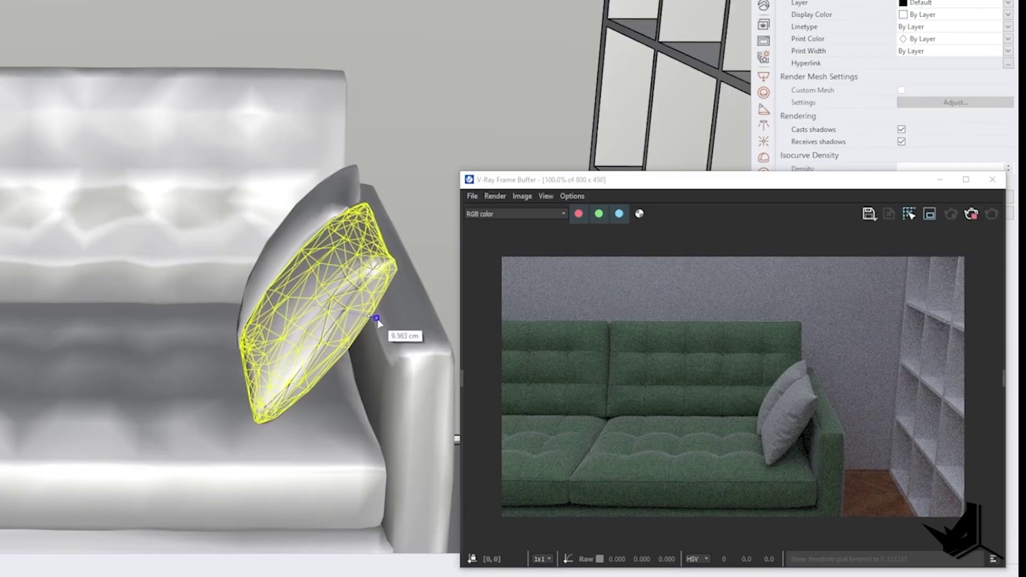
Adjust the sofa pillow, then move the imported Ender 3D printer onto the side table.
{"action": "left_click_drag", "start_coordinate": [377, 320], "coordinate": [383, 324]}
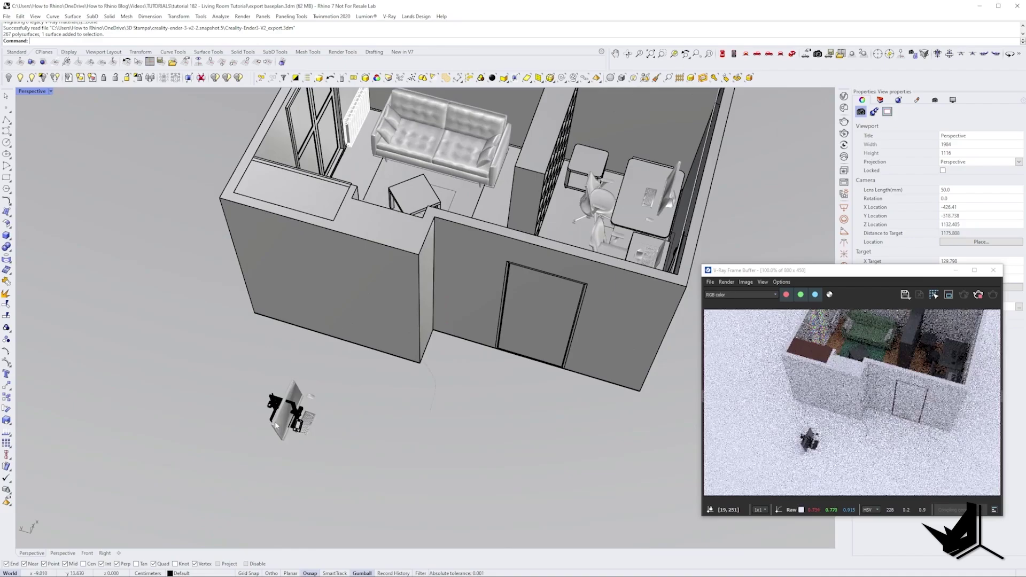
{"action": "scroll", "coordinate": [274, 421], "scroll_direction": "up", "scroll_amount": 5}
{"action": "left_click", "coordinate": [276, 409]}
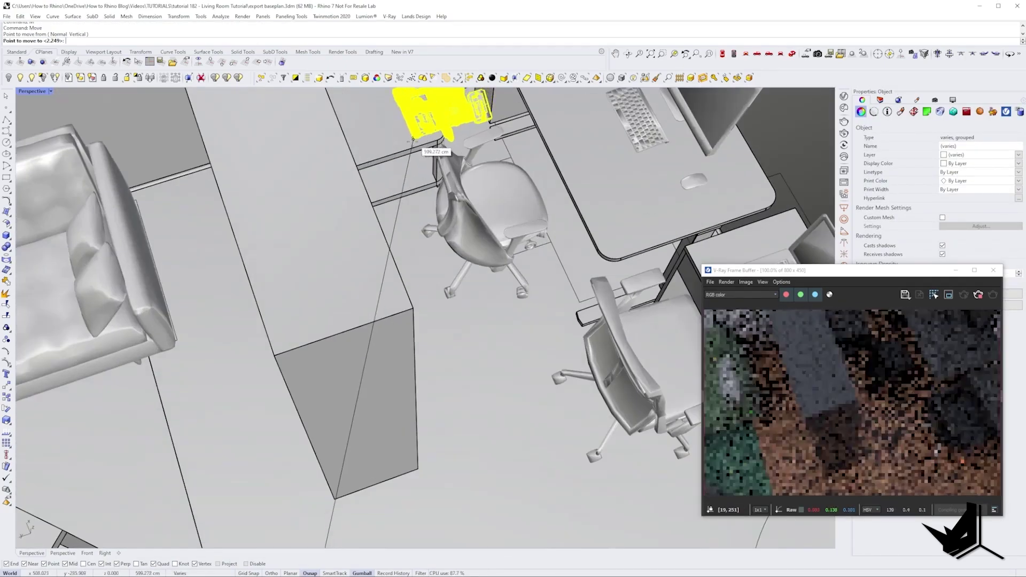
{"action": "left_click", "coordinate": [411, 140]}
{"action": "scroll", "coordinate": [435, 249], "scroll_direction": "up", "scroll_amount": 6}
{"action": "key", "text": "Escape"}
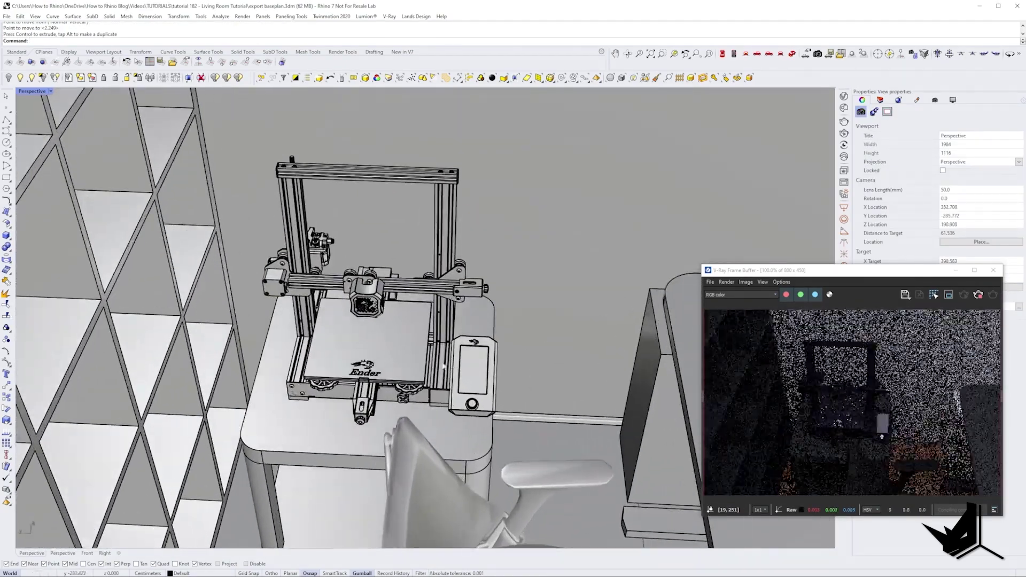
{"action": "scroll", "coordinate": [443, 366], "scroll_direction": "up", "scroll_amount": 5}
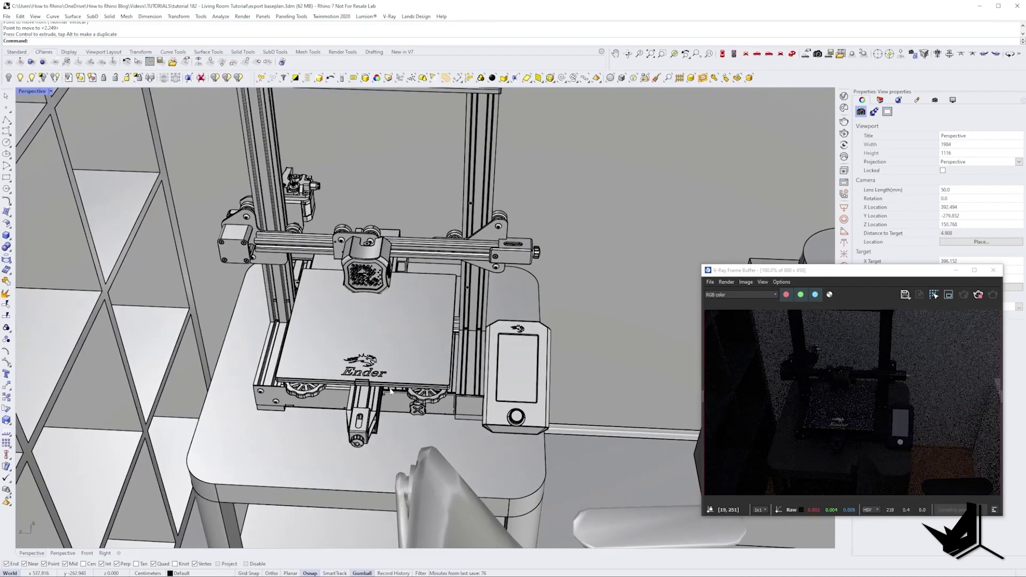
{"action": "scroll", "coordinate": [391, 391], "scroll_direction": "down", "scroll_amount": 10}
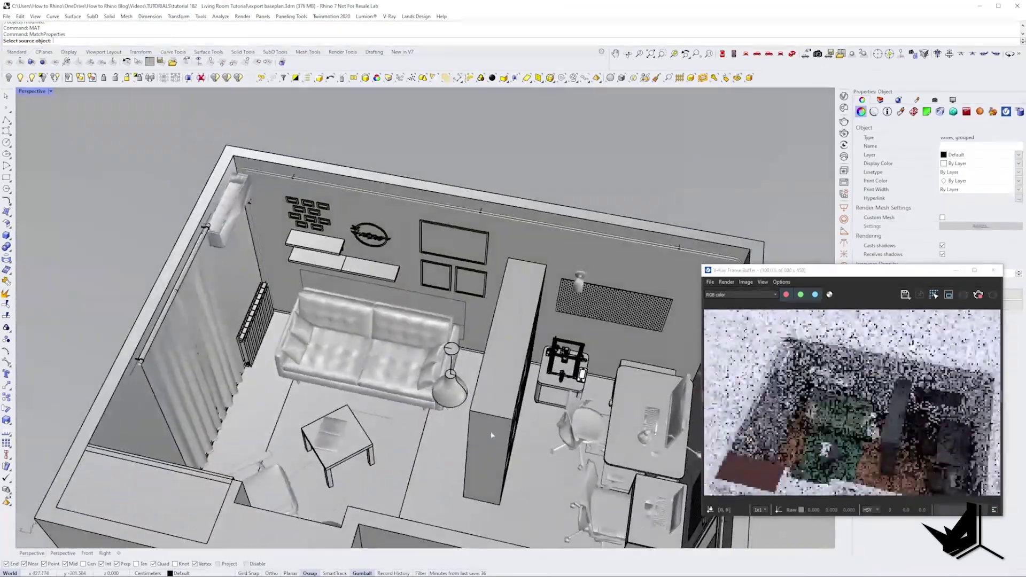
{"action": "scroll", "coordinate": [351, 398], "scroll_direction": "up", "scroll_amount": 5}
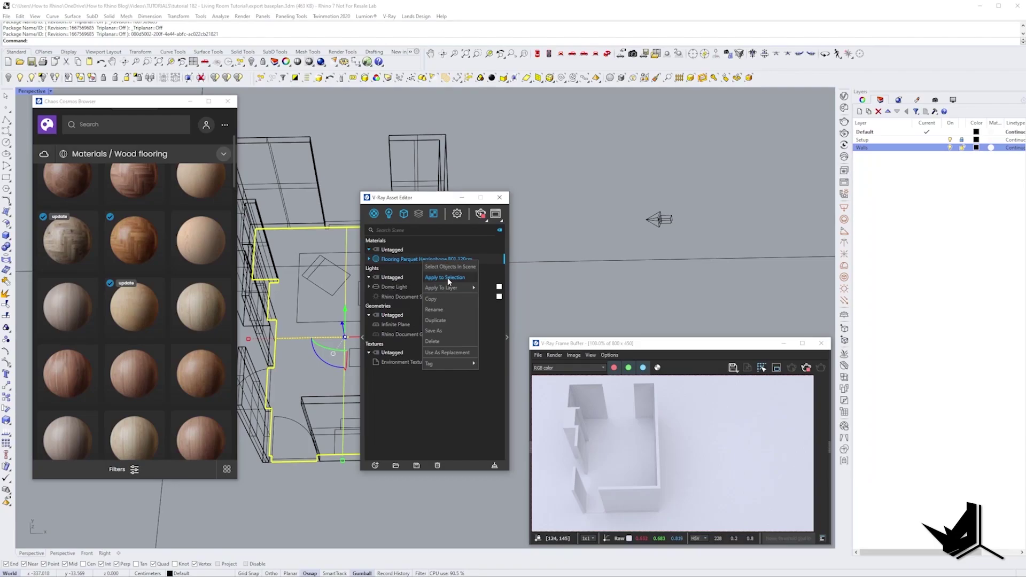
Merge the downloaded Cosmos two-seater sofa asset into the scene.
{"action": "left_click", "coordinate": [447, 277]}
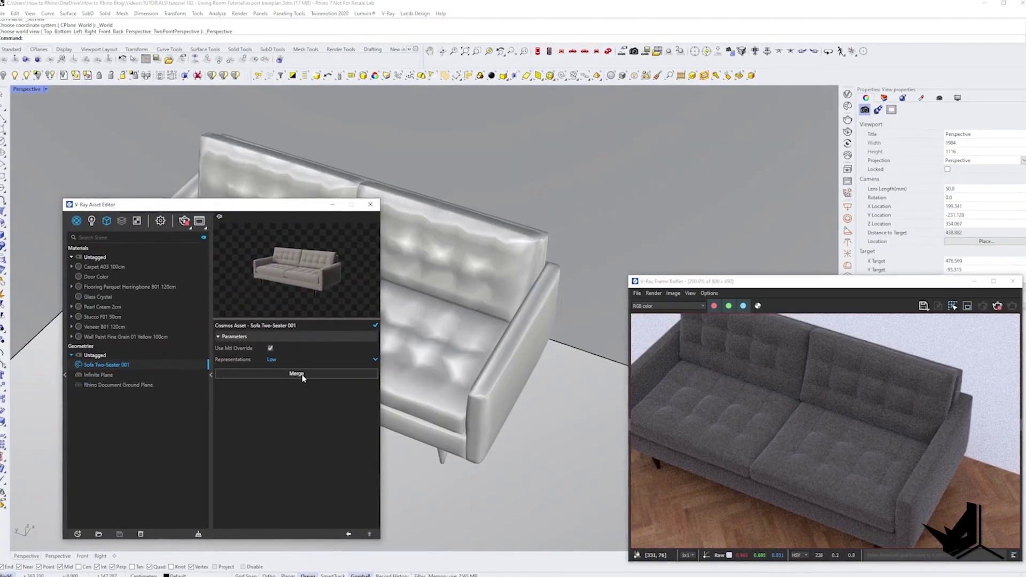
{"action": "left_click", "coordinate": [296, 374]}
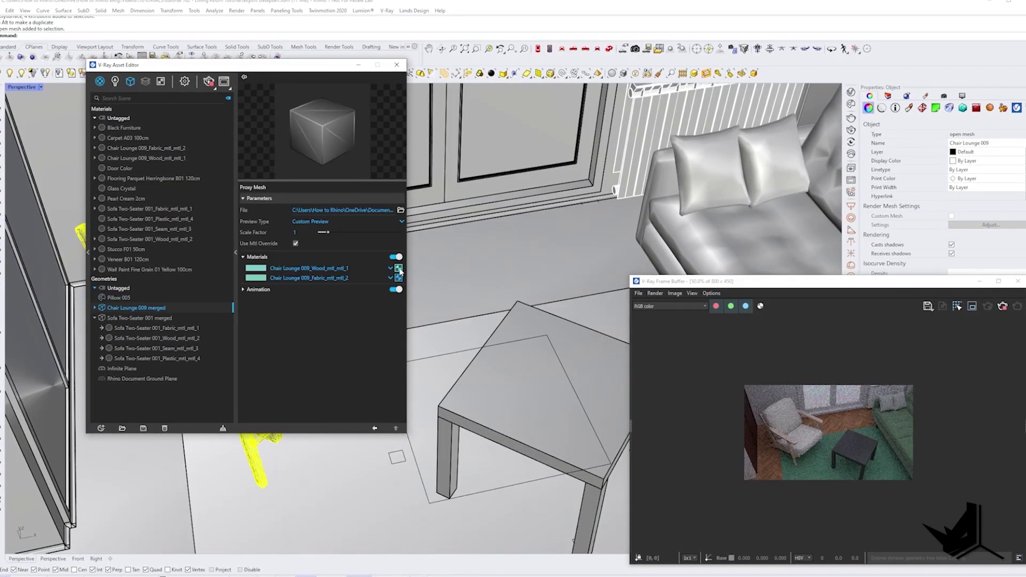
{"action": "left_click_drag", "start_coordinate": [299, 72], "coordinate": [598, 122]}
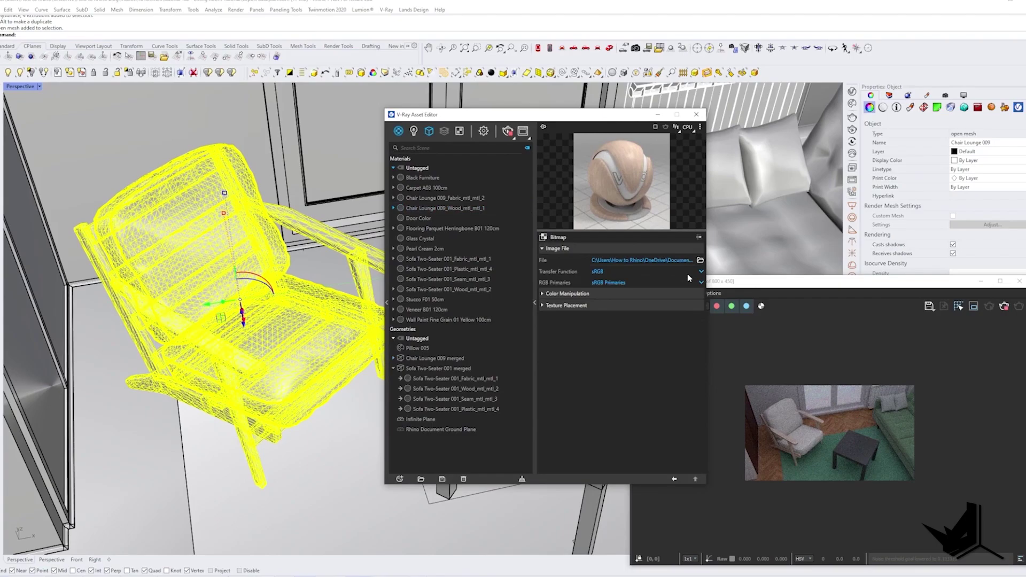
Set the lounge chair texture's Color Offset to a dark teal green.
{"action": "left_click_drag", "start_coordinate": [633, 352], "coordinate": [636, 353]}
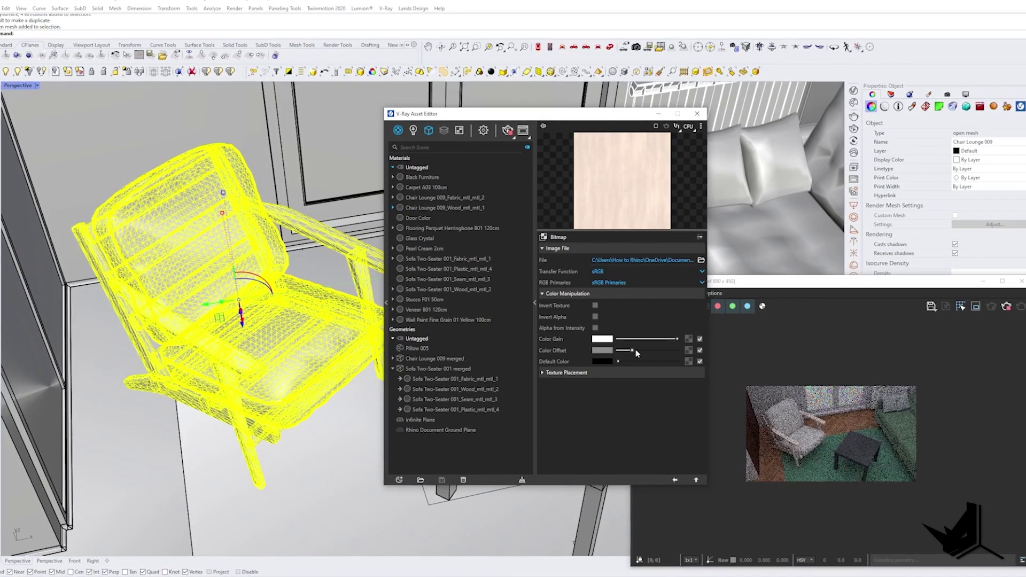
{"action": "left_click", "coordinate": [609, 351]}
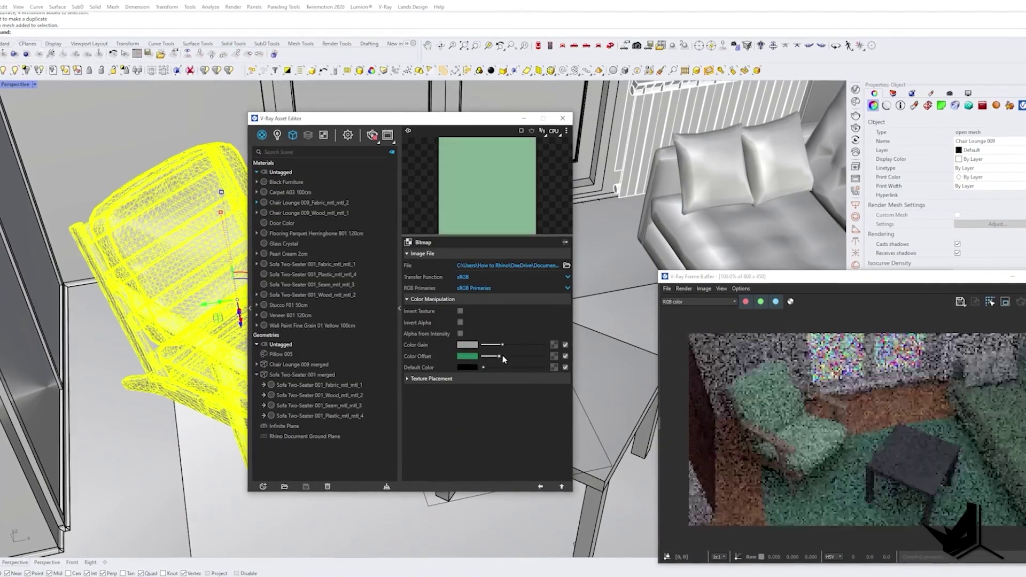
{"action": "left_click", "coordinate": [466, 355]}
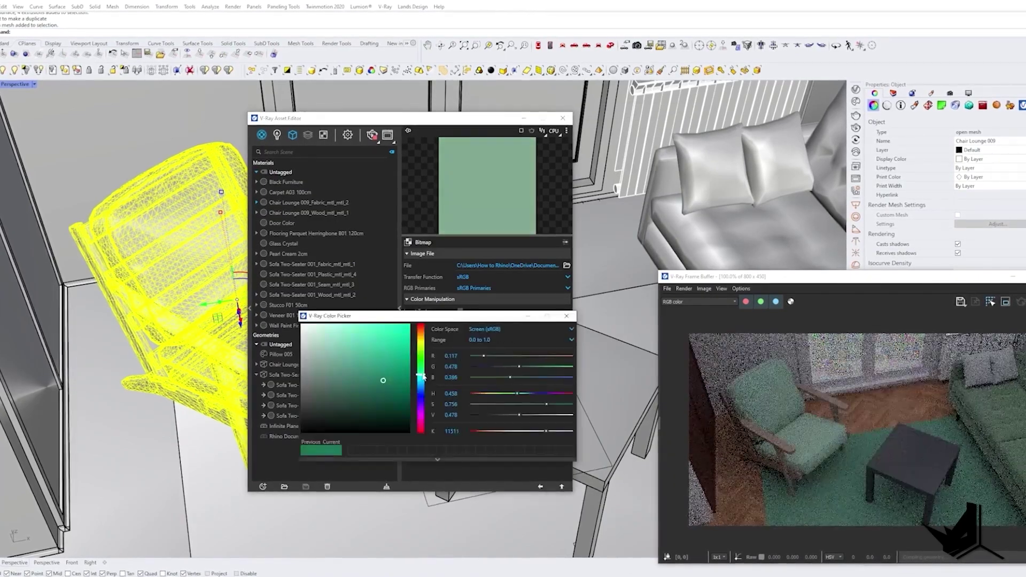
{"action": "left_click_drag", "start_coordinate": [422, 377], "coordinate": [396, 407]}
{"action": "key", "text": "Return"}
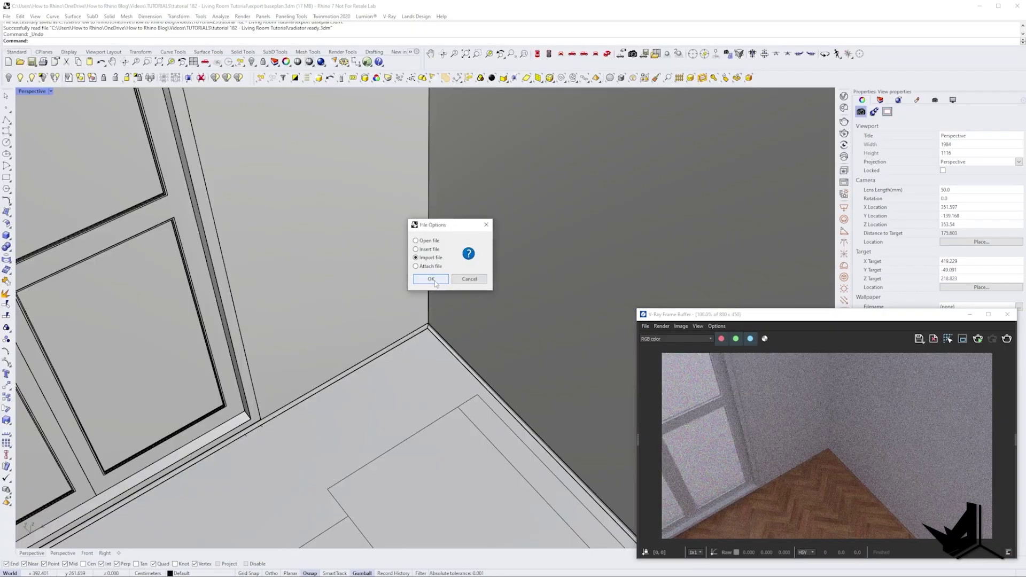
Import the radiator, copy it alongside the original via endpoint snaps, and isolate the picture frames.
{"action": "left_click", "coordinate": [434, 281]}
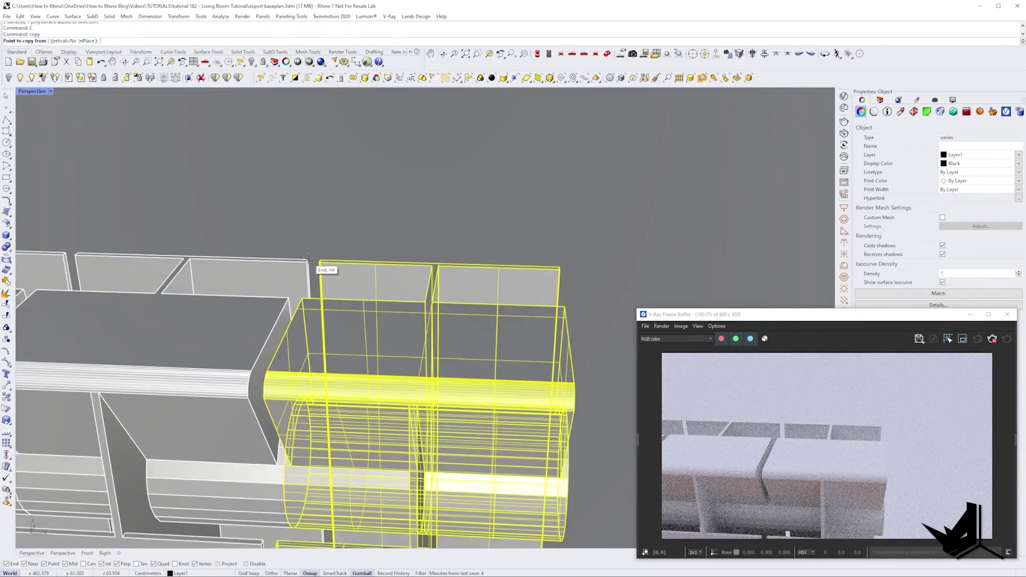
{"action": "left_click", "coordinate": [308, 261]}
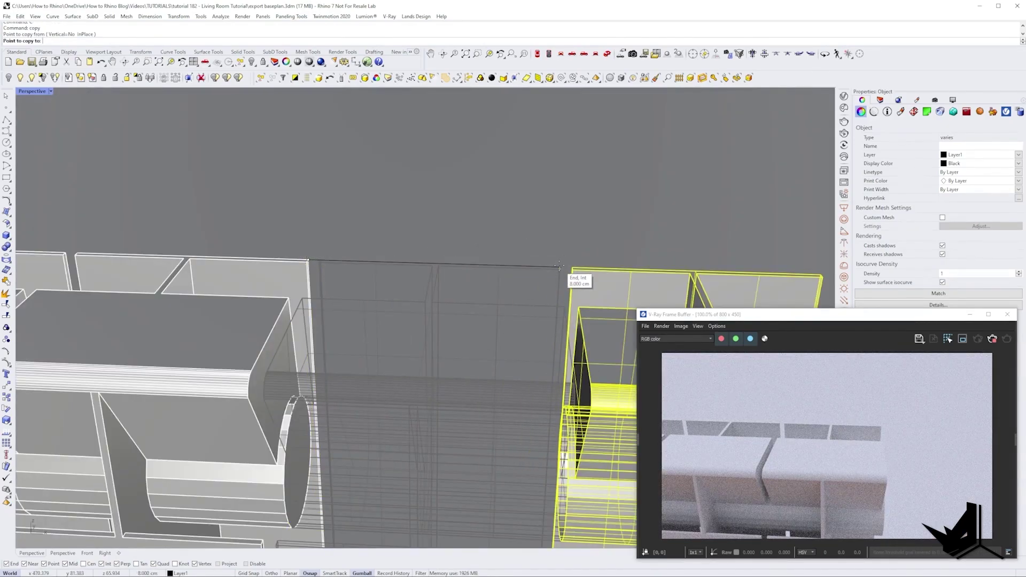
{"action": "left_click", "coordinate": [559, 266]}
{"action": "scroll", "coordinate": [559, 267], "scroll_direction": "down", "scroll_amount": 5}
{"action": "scroll", "coordinate": [543, 248], "scroll_direction": "up", "scroll_amount": 3}
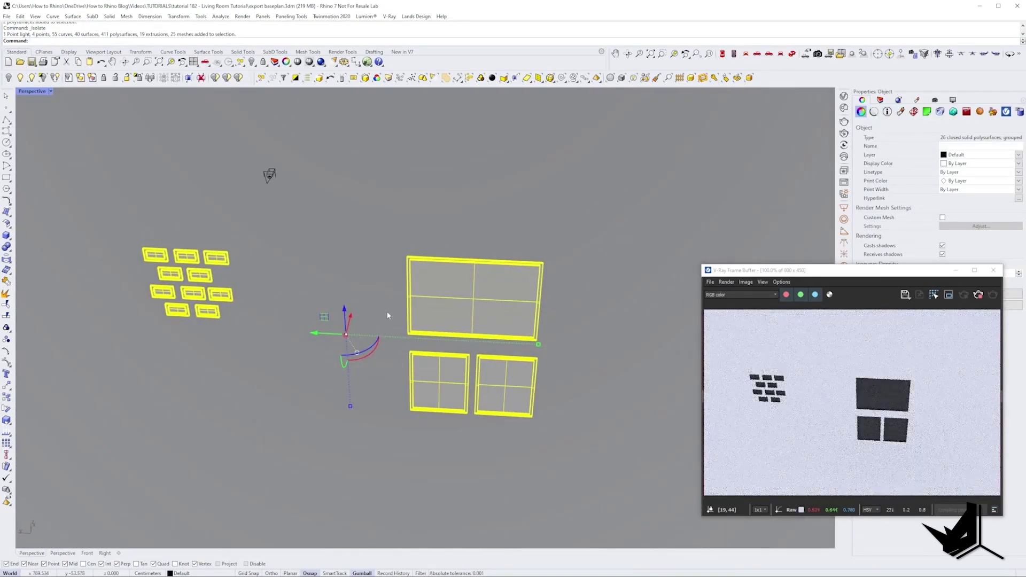
{"action": "key", "text": "Escape"}
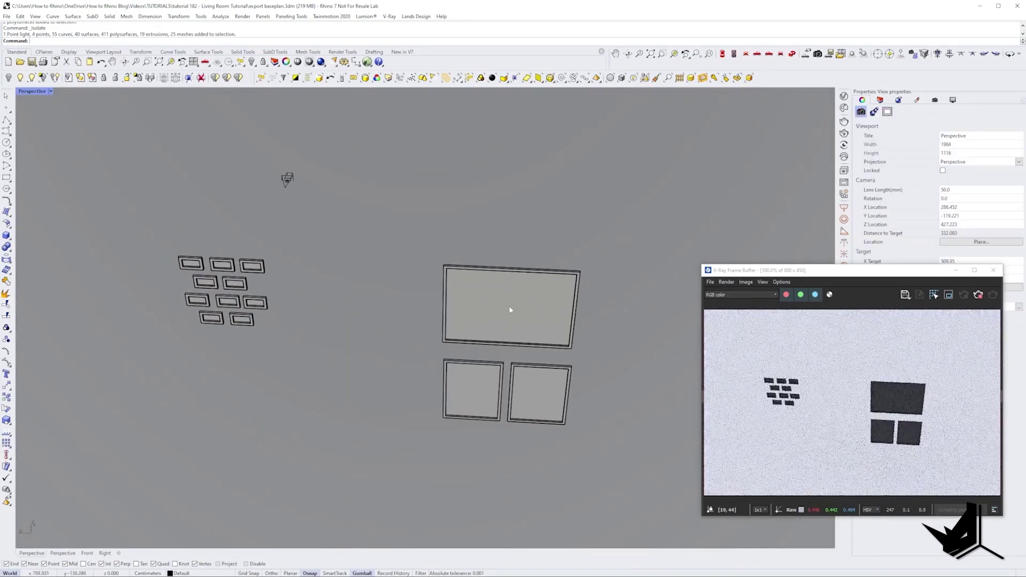
Move the perforated pegboard panel onto the wall, nudging it about 3 cm into place.
{"action": "left_click", "coordinate": [509, 309]}
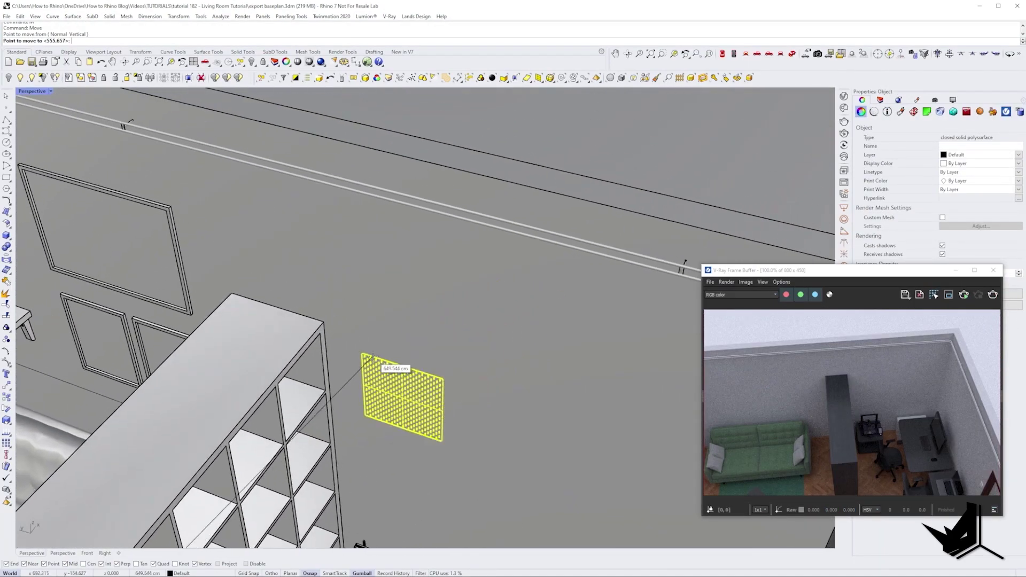
{"action": "left_click", "coordinate": [172, 204]}
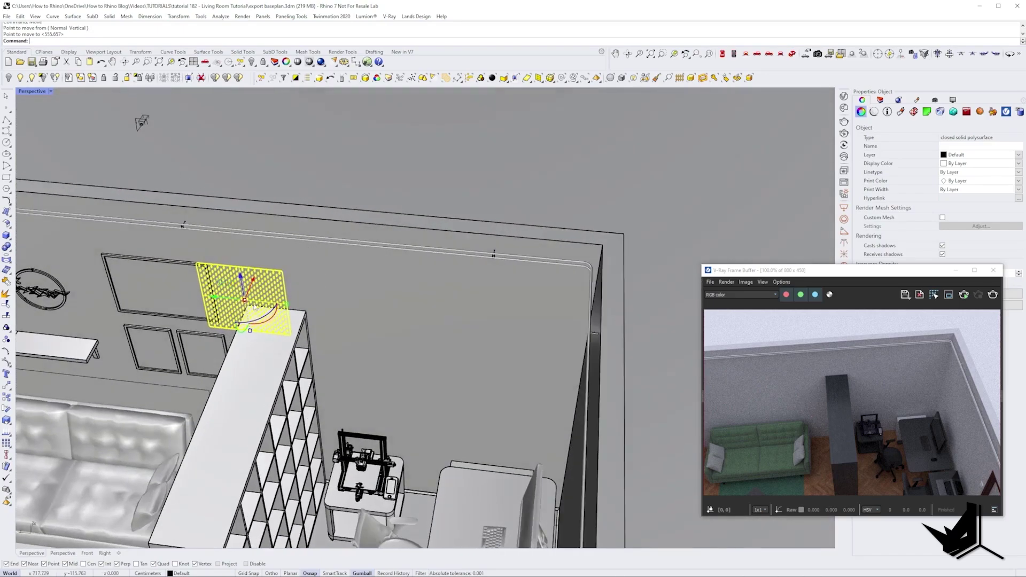
{"action": "left_click_drag", "start_coordinate": [374, 288], "coordinate": [375, 303]}
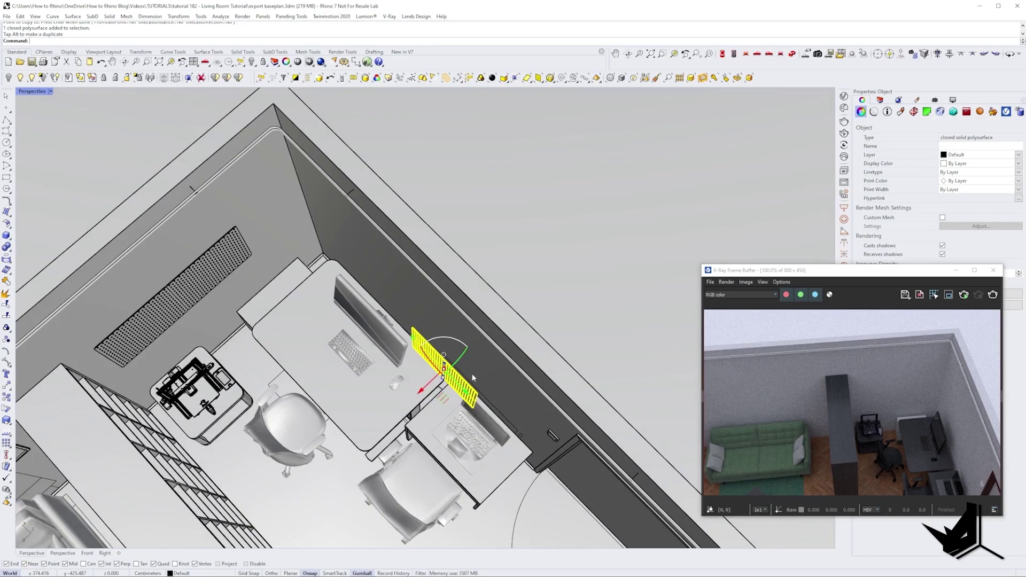
{"action": "scroll", "coordinate": [472, 374], "scroll_direction": "up", "scroll_amount": 6}
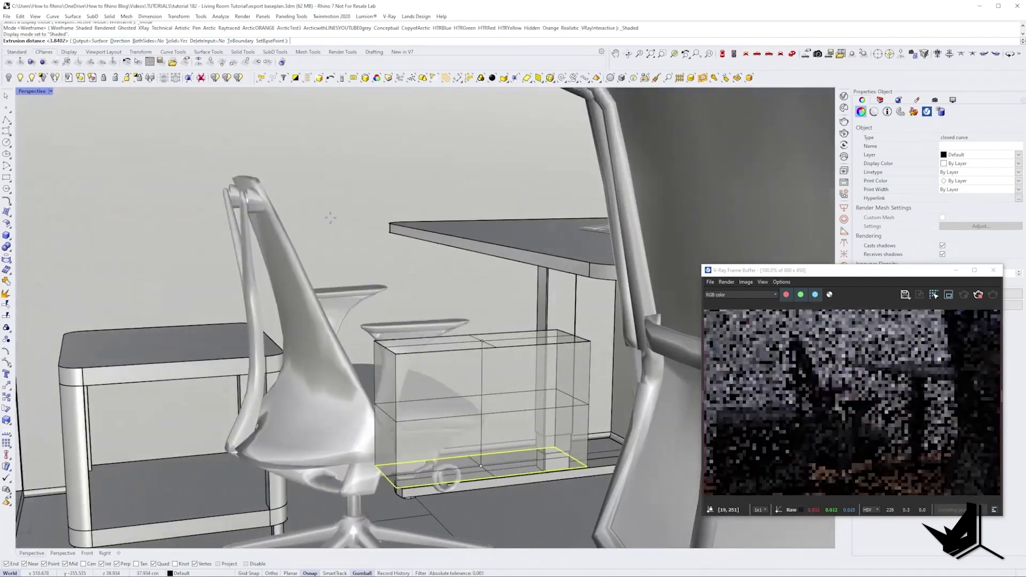
{"action": "scroll", "coordinate": [538, 293], "scroll_direction": "up", "scroll_amount": 3}
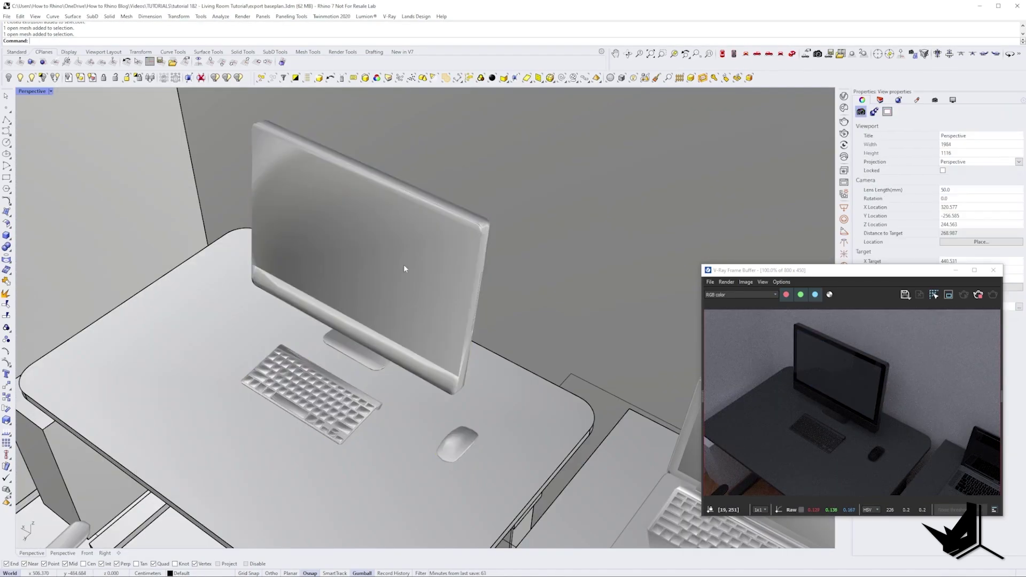
Orbit around the desk to inspect the pegboard, wall lamp and printer, then view the whole room.
{"action": "right_click_drag", "start_coordinate": [403, 264], "coordinate": [475, 307]}
{"action": "scroll", "coordinate": [468, 268], "scroll_direction": "down", "scroll_amount": 3}
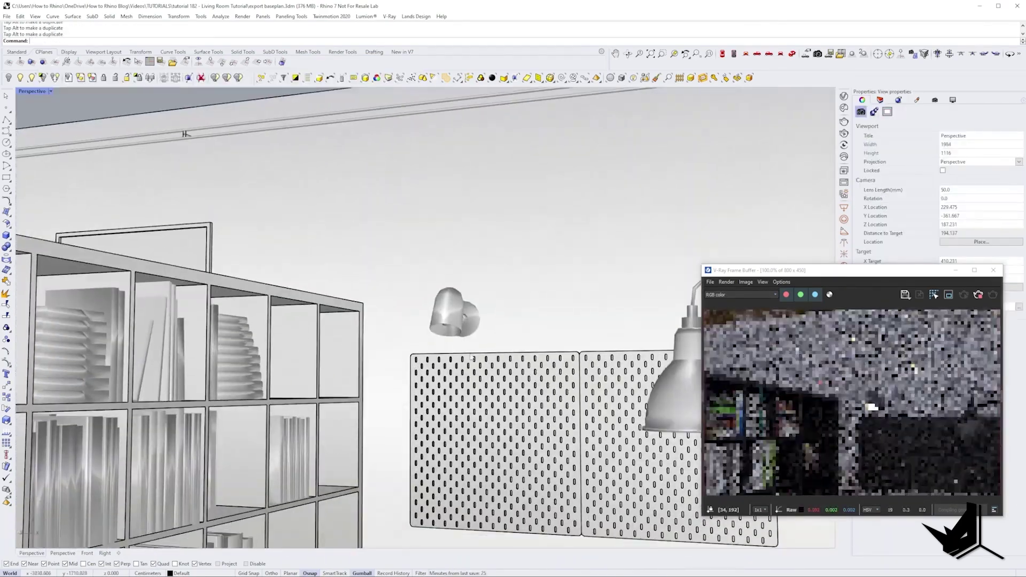
{"action": "right_click_drag", "start_coordinate": [472, 358], "coordinate": [335, 325]}
{"action": "scroll", "coordinate": [398, 391], "scroll_direction": "down", "scroll_amount": 5}
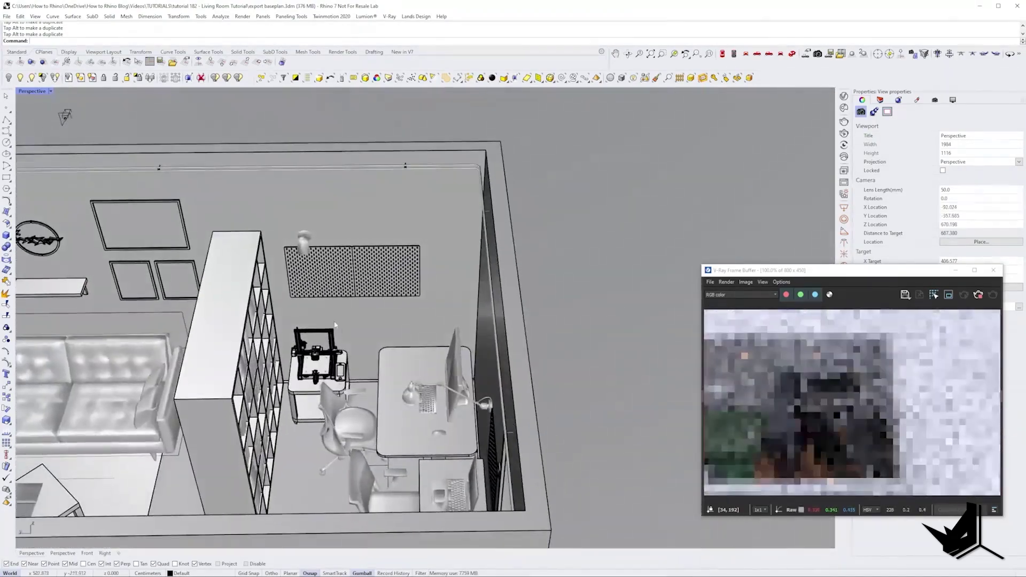
{"action": "scroll", "coordinate": [335, 324], "scroll_direction": "up", "scroll_amount": 5}
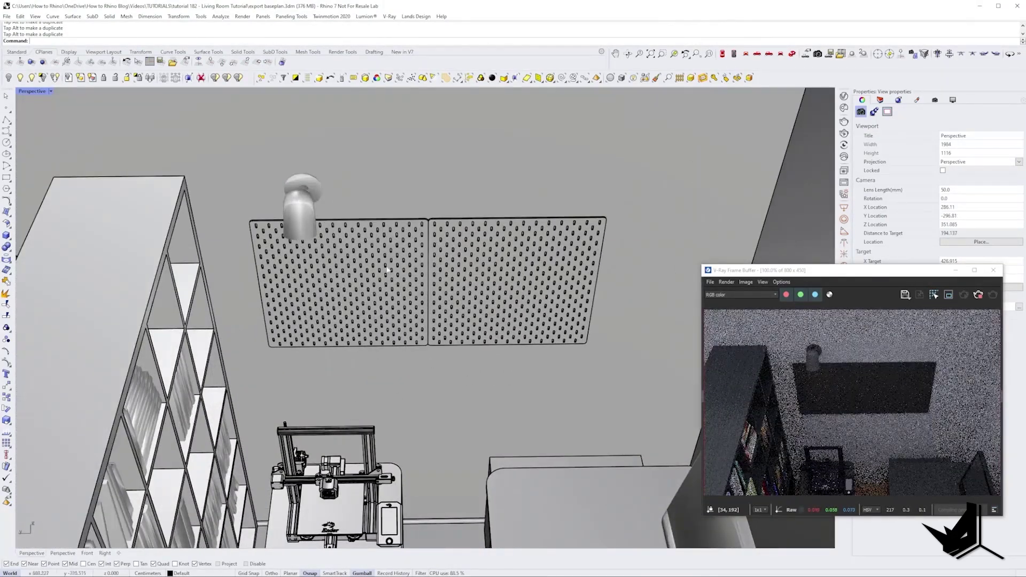
{"action": "scroll", "coordinate": [365, 351], "scroll_direction": "down", "scroll_amount": 5}
{"action": "right_click_drag", "start_coordinate": [361, 357], "coordinate": [342, 310]}
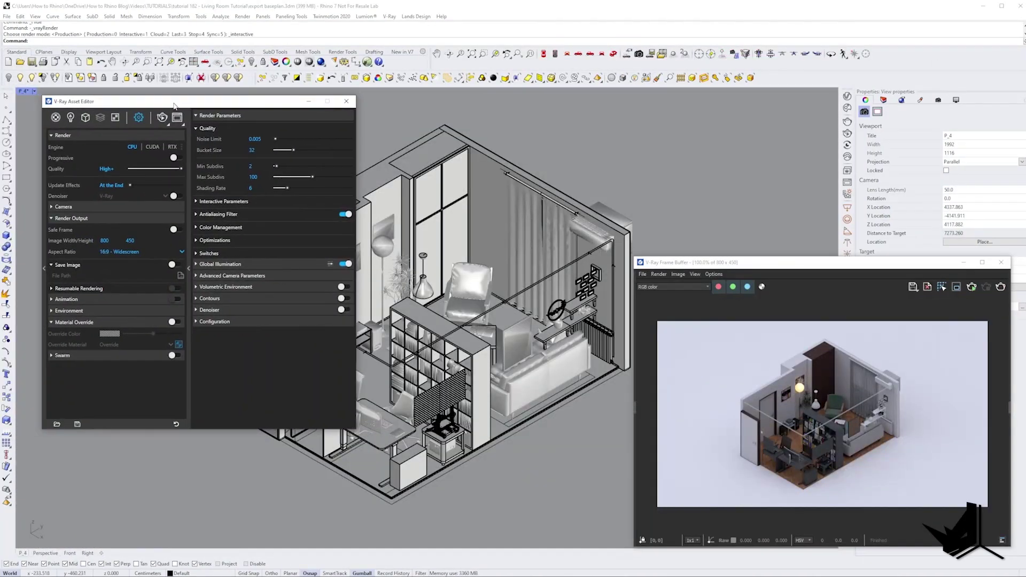
Position and tilt the rectangle light toward the room and give it a warm orange colour.
{"action": "left_click", "coordinate": [72, 118]}
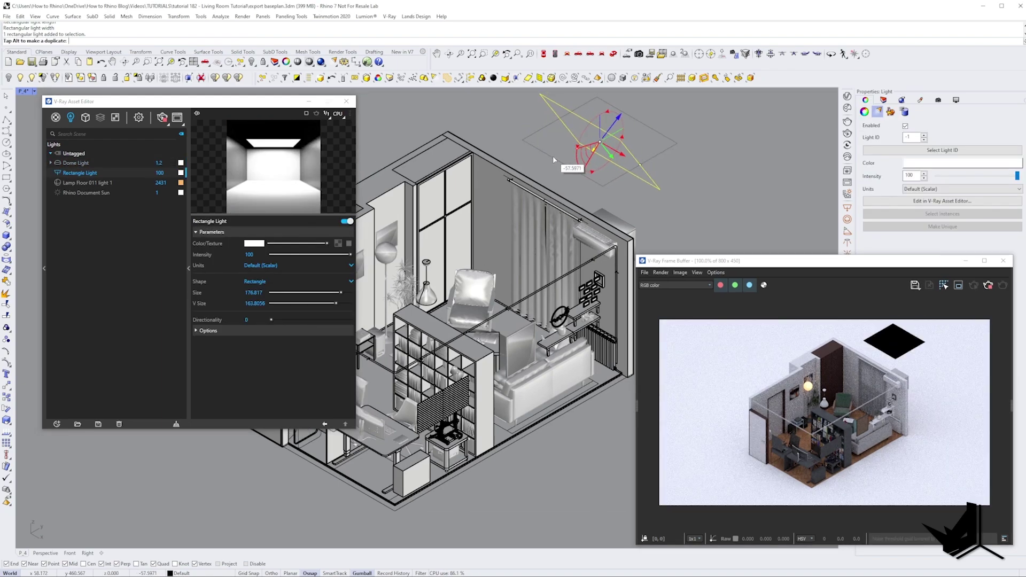
{"action": "left_click_drag", "start_coordinate": [552, 155], "coordinate": [575, 145]}
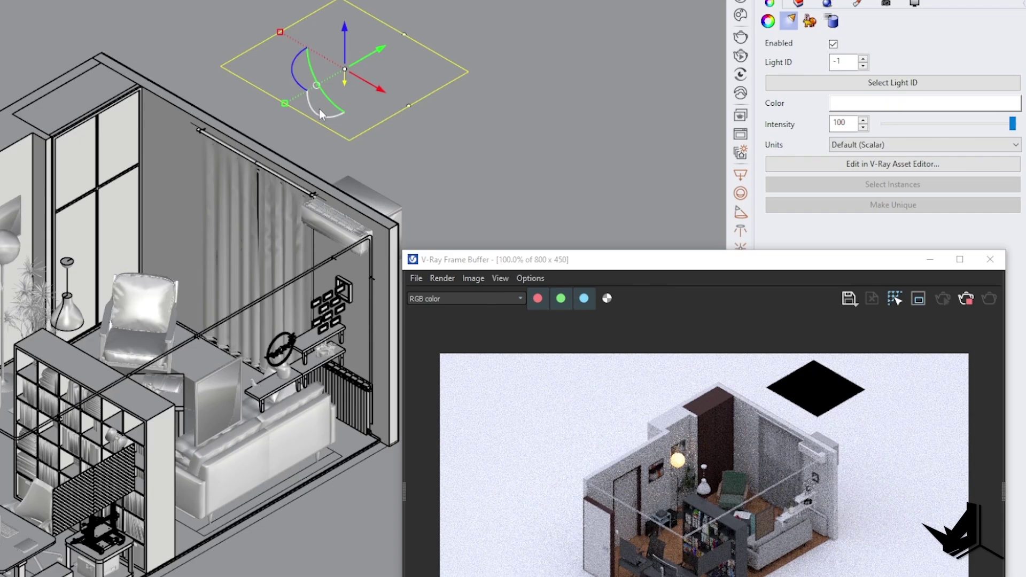
{"action": "left_click_drag", "start_coordinate": [320, 110], "coordinate": [268, 99]}
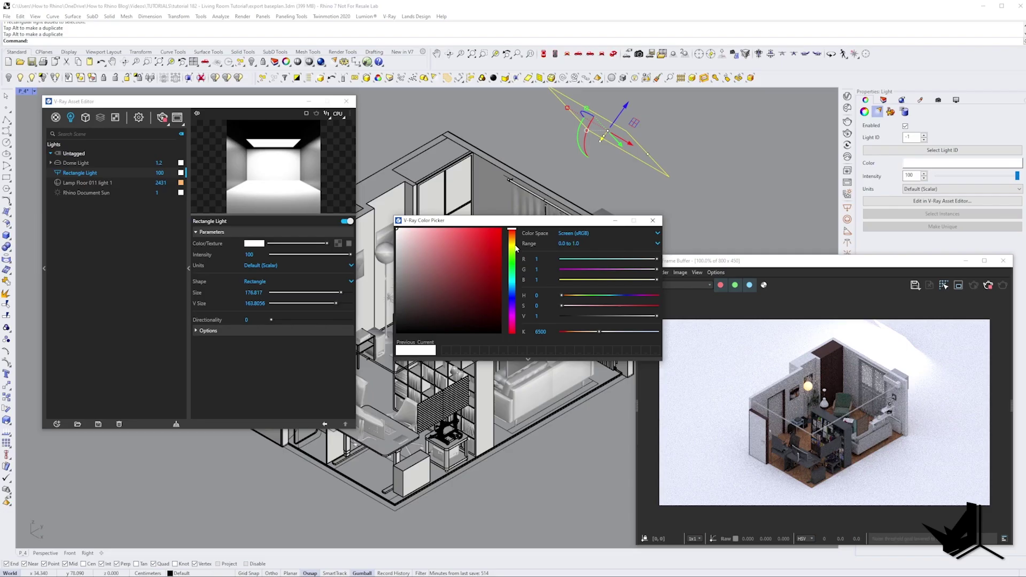
{"action": "left_click_drag", "start_coordinate": [512, 233], "coordinate": [514, 241]}
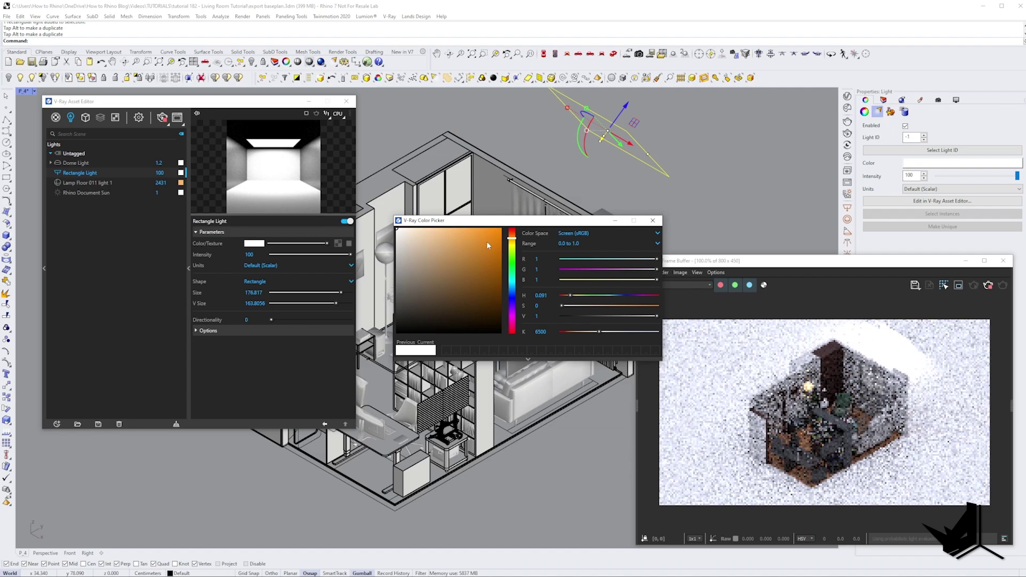
{"action": "left_click", "coordinate": [486, 244]}
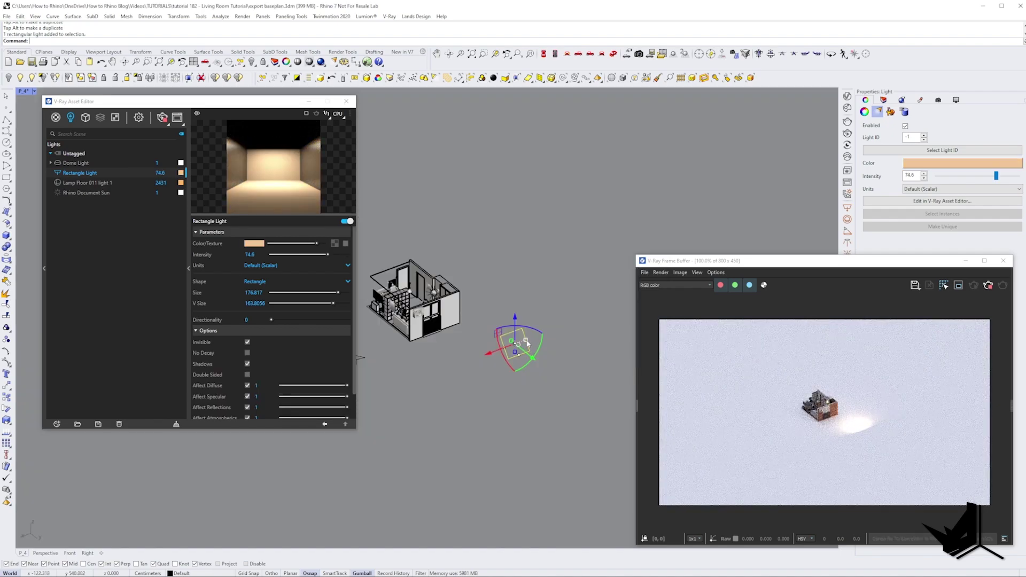
Restore the saved P_4 view and show the Lamp Floor 011 sphere light settings.
{"action": "right_click_drag", "start_coordinate": [509, 340], "coordinate": [523, 296]}
{"action": "scroll", "coordinate": [523, 299], "scroll_direction": "up", "scroll_amount": 6}
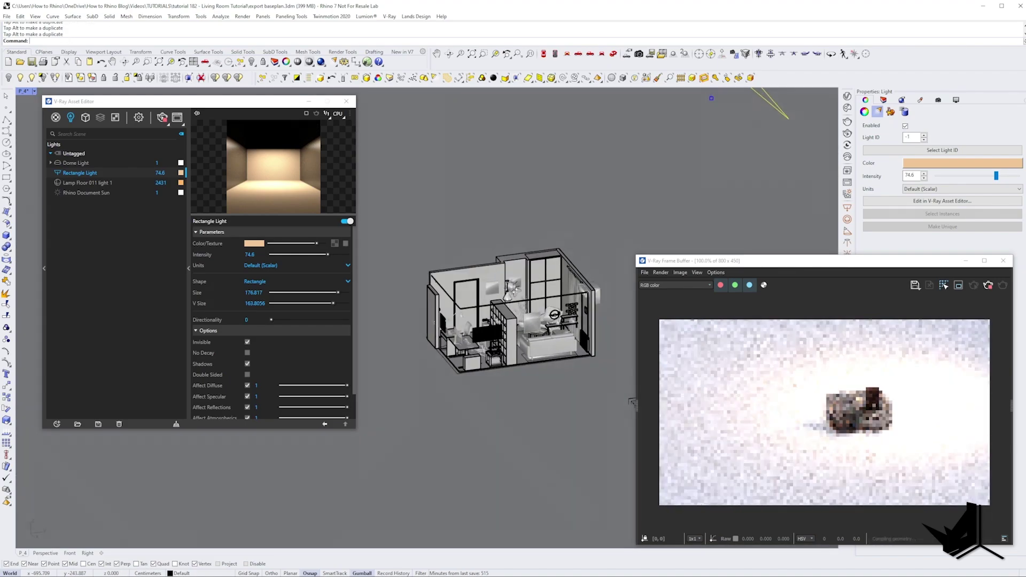
{"action": "scroll", "coordinate": [524, 299], "scroll_direction": "up", "scroll_amount": 2}
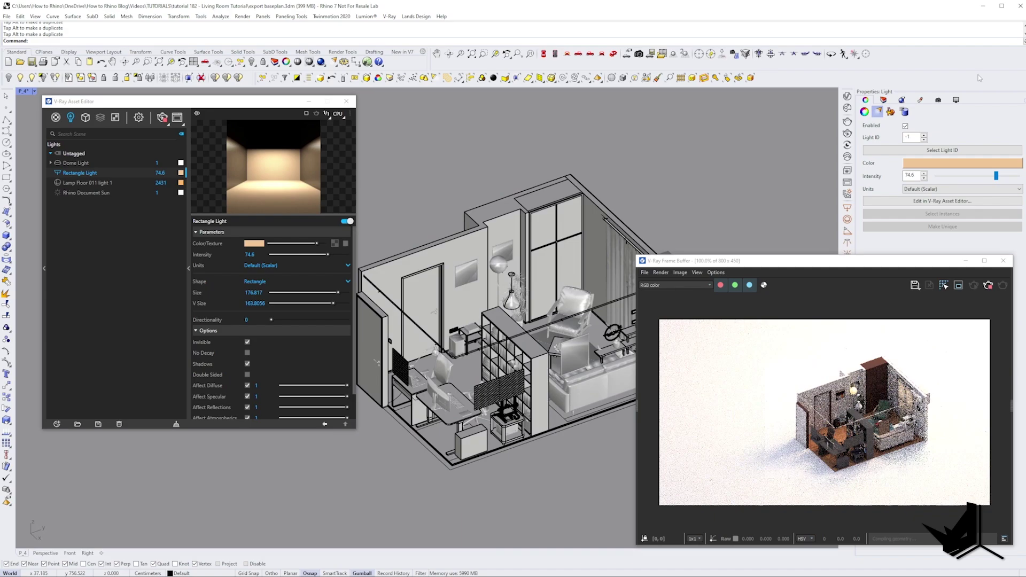
{"action": "left_click", "coordinate": [902, 100]}
{"action": "double_click", "coordinate": [876, 189]}
{"action": "right_click_drag", "start_coordinate": [451, 340], "coordinate": [522, 342], "text": "shift"}
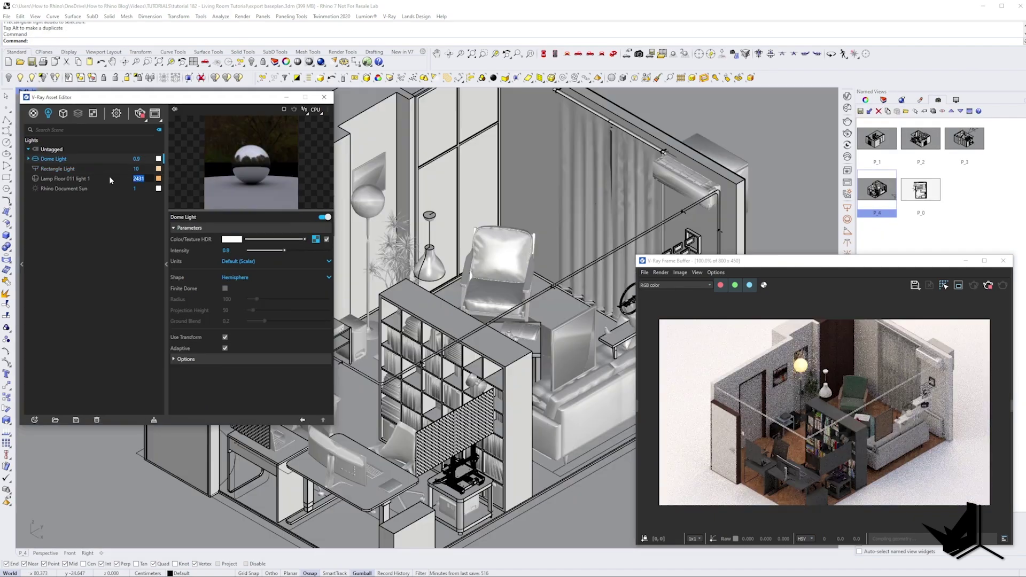
{"action": "left_click", "coordinate": [110, 179]}
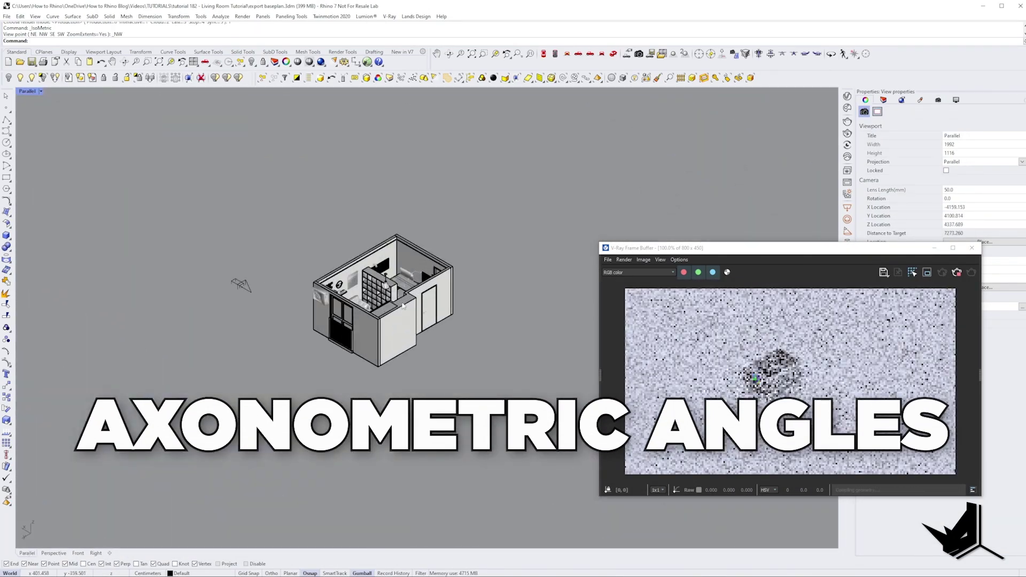
Preview the saved axonometric views P_1, P_2 and P_3.
{"action": "left_click", "coordinate": [938, 101]}
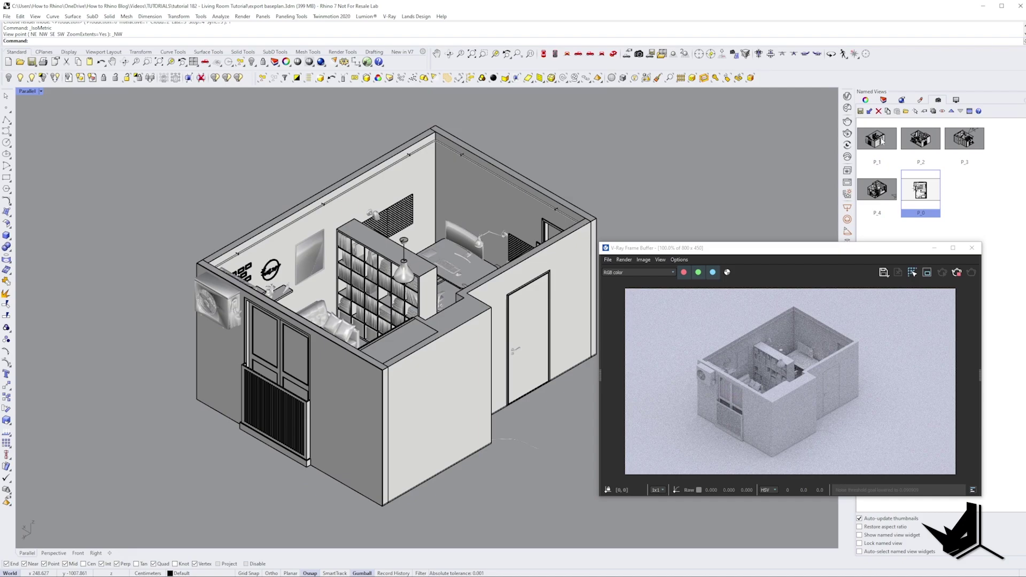
{"action": "double_click", "coordinate": [879, 140]}
{"action": "double_click", "coordinate": [920, 140]}
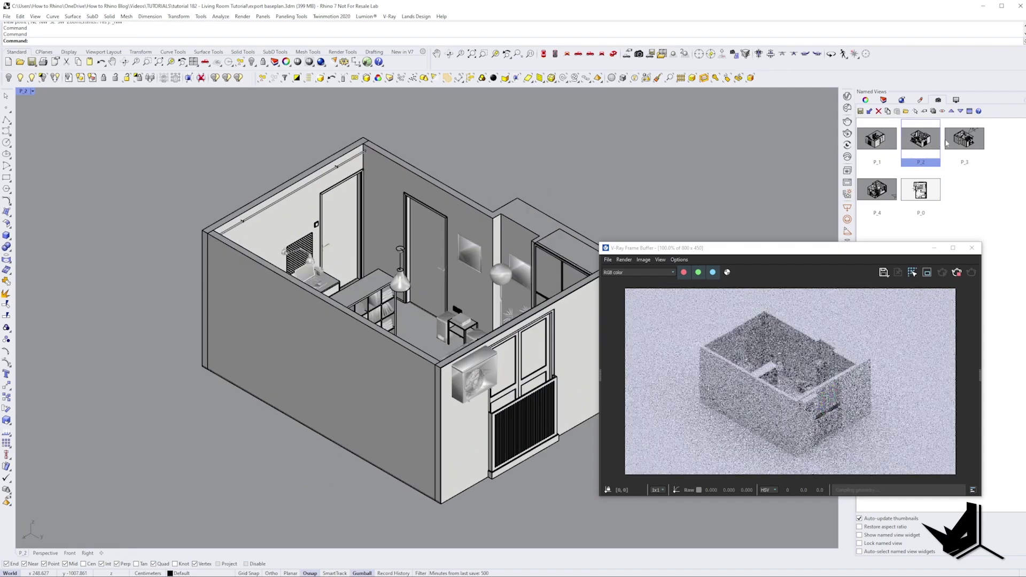
{"action": "double_click", "coordinate": [963, 140]}
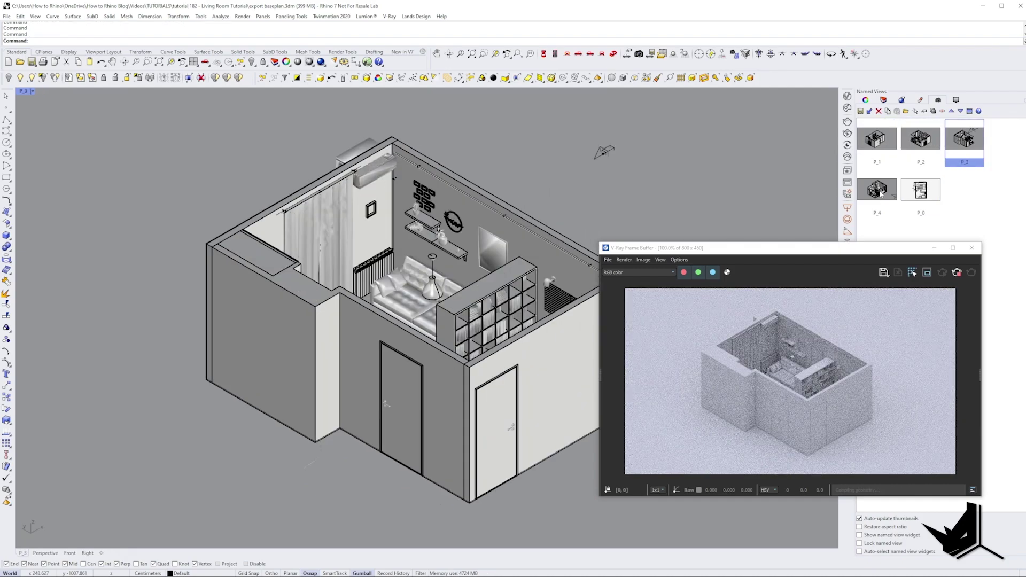
Restore view P_4 and hide the selected front walls.
{"action": "double_click", "coordinate": [877, 189]}
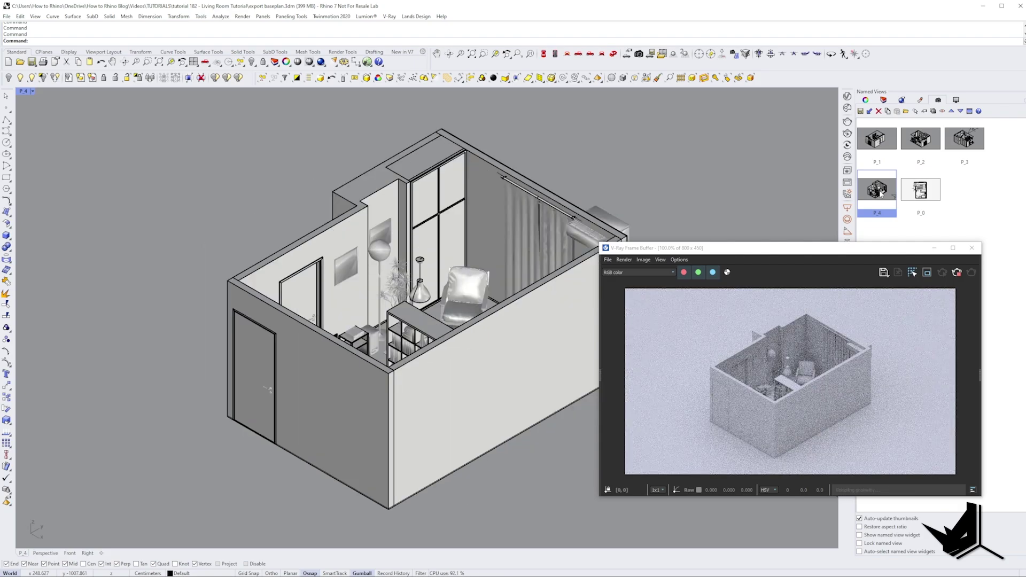
{"action": "left_click", "coordinate": [355, 390]}
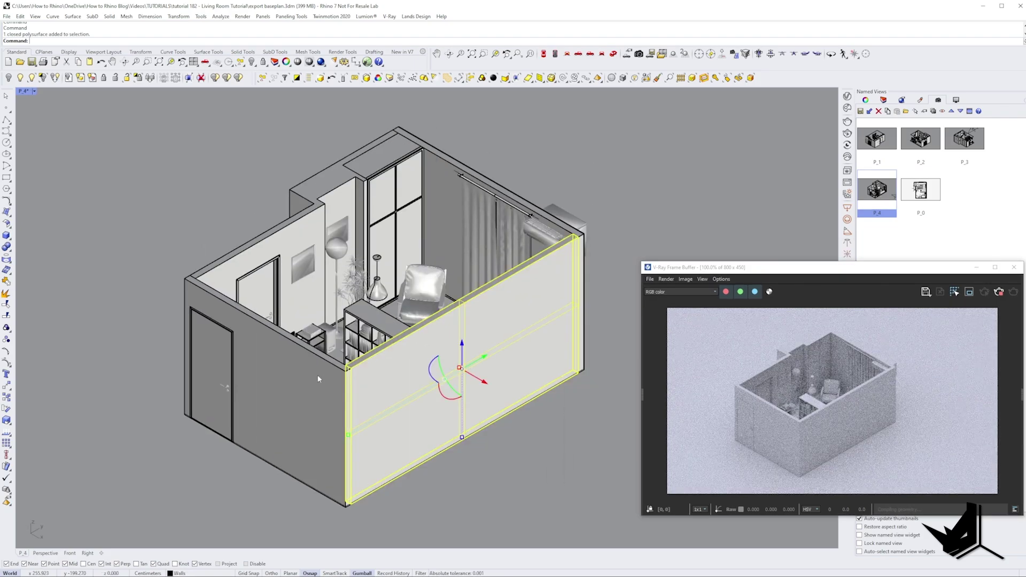
{"action": "left_click", "coordinate": [8, 78]}
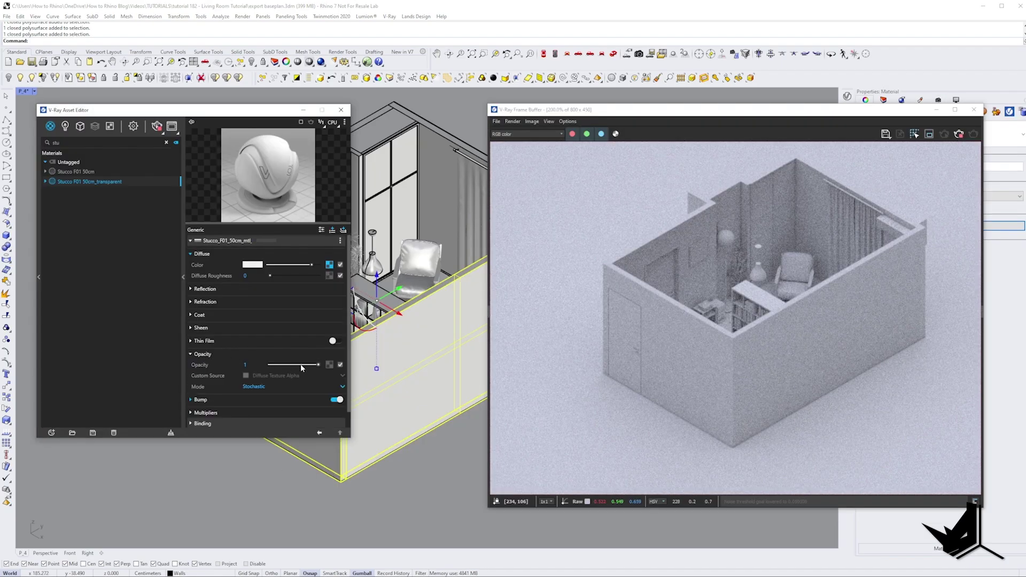
Lower the Stucco F01 50cm_transparent material's opacity to 0.15 so the furniture shows through.
{"action": "left_click_drag", "start_coordinate": [301, 365], "coordinate": [296, 365]}
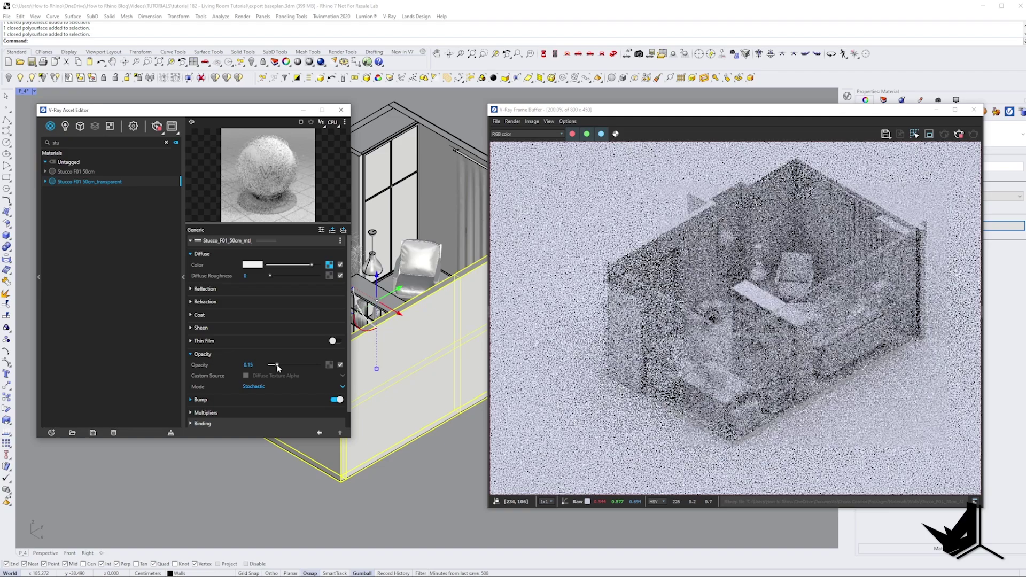
{"action": "scroll", "coordinate": [753, 303], "scroll_direction": "down", "scroll_amount": 1}
{"action": "scroll", "coordinate": [681, 294], "scroll_direction": "up", "scroll_amount": 1}
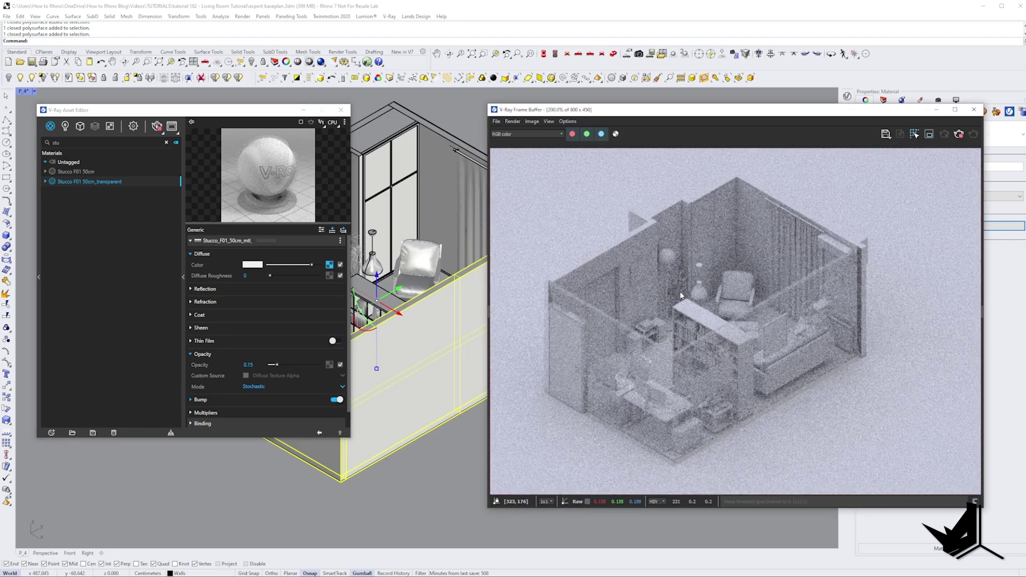
{"action": "scroll", "coordinate": [604, 292], "scroll_direction": "down", "scroll_amount": 1}
{"action": "scroll", "coordinate": [691, 326], "scroll_direction": "up", "scroll_amount": 1}
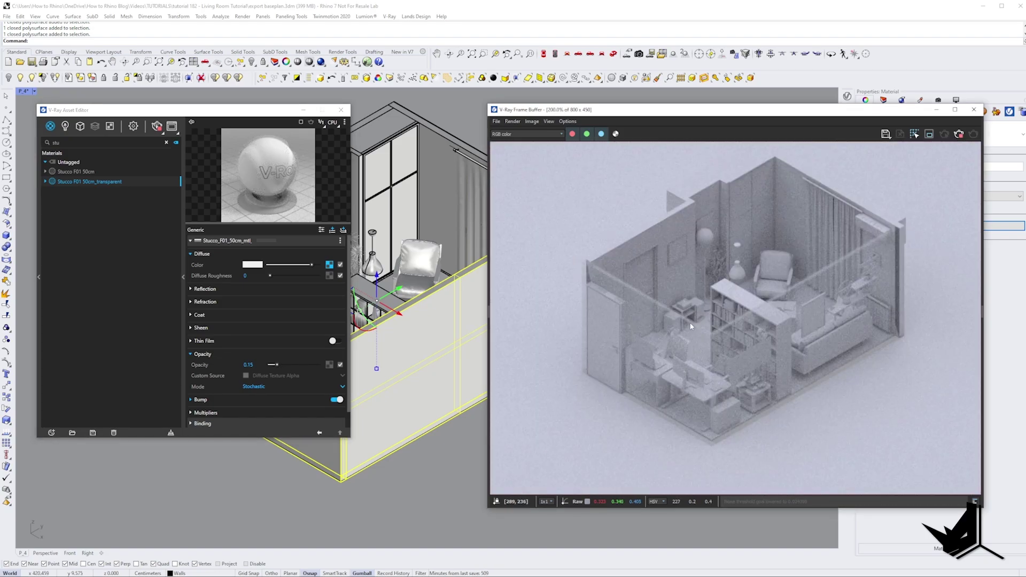
{"action": "scroll", "coordinate": [651, 240], "scroll_direction": "up", "scroll_amount": 1}
{"action": "scroll", "coordinate": [758, 379], "scroll_direction": "down", "scroll_amount": 1}
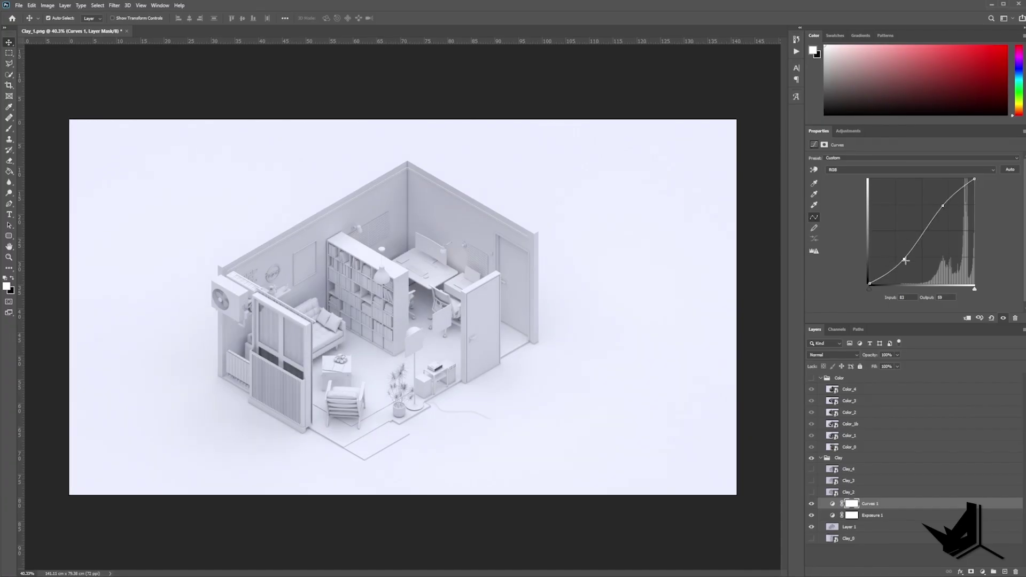
Add a Levels adjustment layer that clips the darkest and brightest tones and brightens midtones.
{"action": "left_click", "coordinate": [985, 573]}
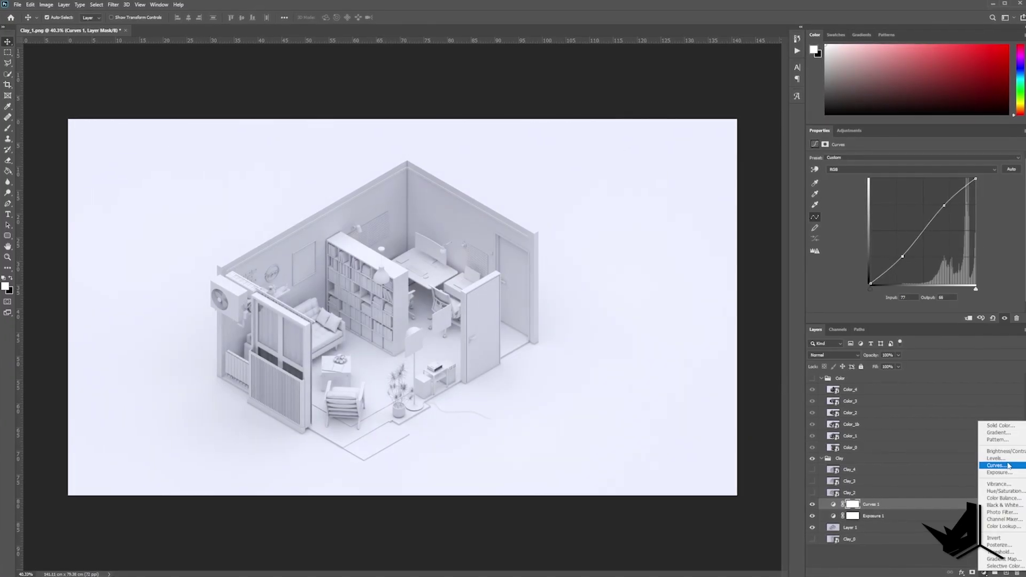
{"action": "left_click", "coordinate": [999, 457]}
{"action": "left_click_drag", "start_coordinate": [923, 220], "coordinate": [879, 218]}
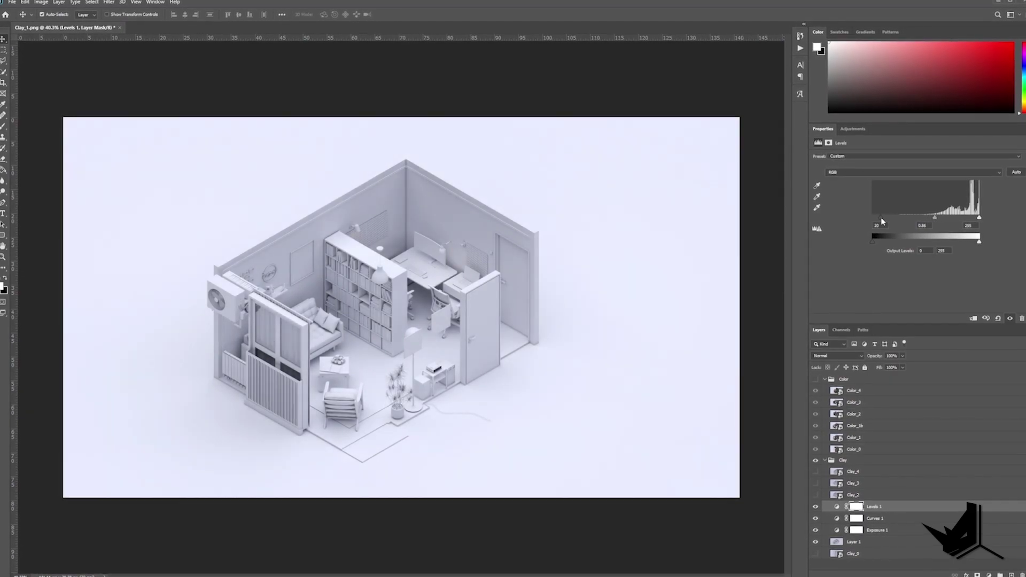
{"action": "left_click_drag", "start_coordinate": [976, 218], "coordinate": [970, 219]}
Add a Color Balance adjustment layer to the render.
{"action": "left_click", "coordinate": [979, 575]}
{"action": "left_click", "coordinate": [999, 492]}
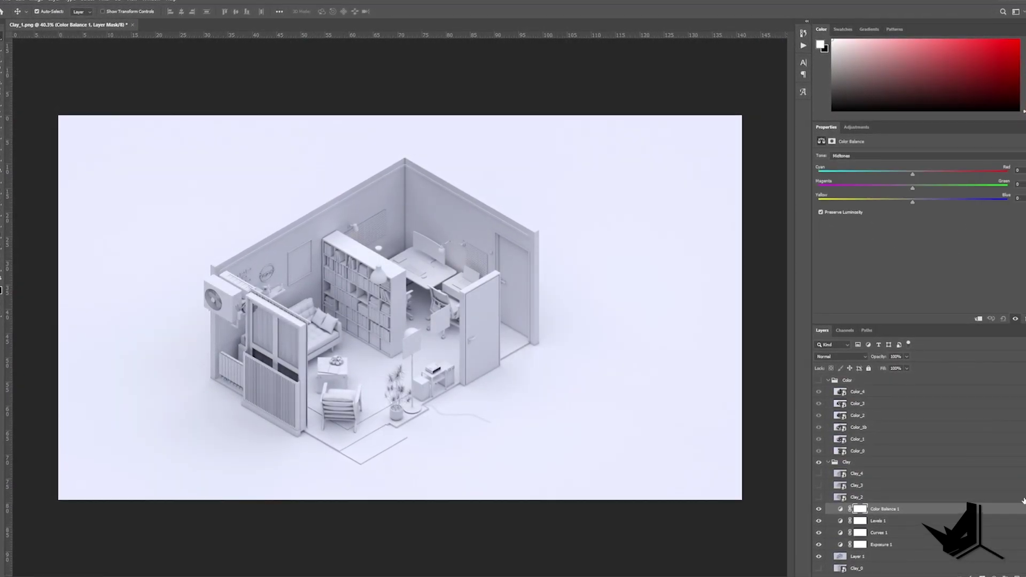
{"action": "scroll", "coordinate": [447, 333], "scroll_direction": "up", "scroll_amount": 3, "text": "alt"}
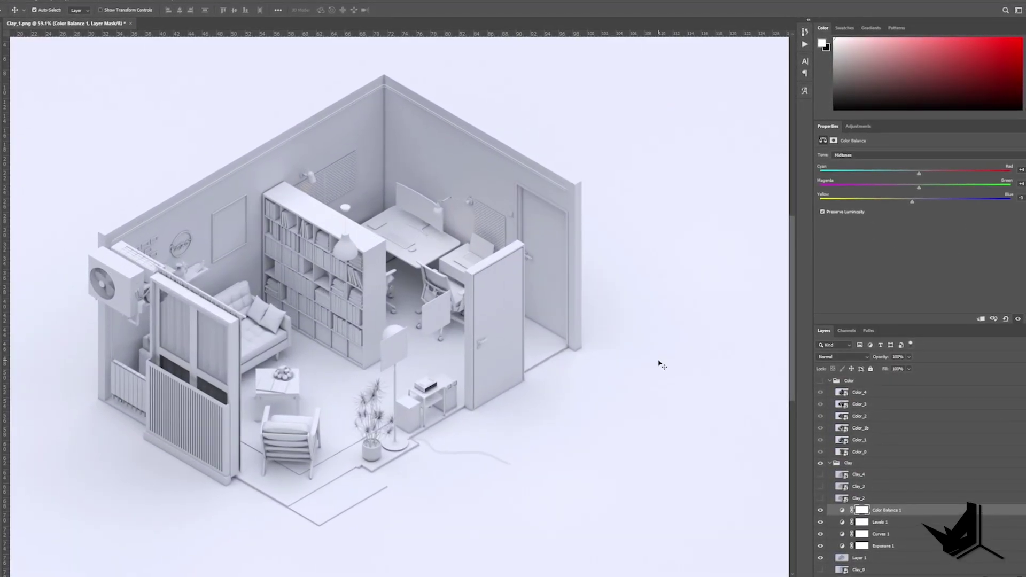
{"action": "scroll", "coordinate": [663, 365], "scroll_direction": "down", "scroll_amount": 3, "text": "alt"}
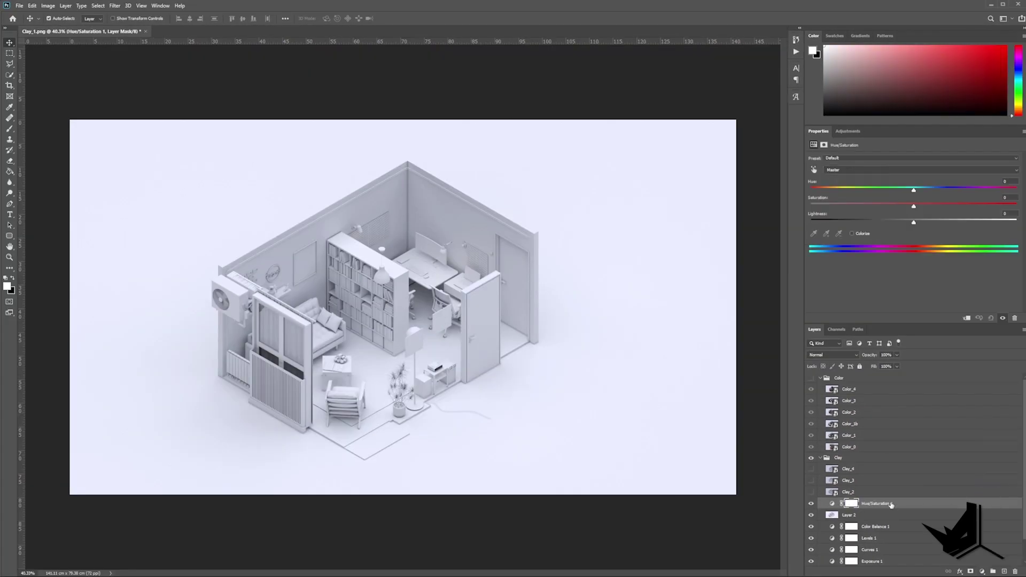
Clip Hue/Saturation 1 to Layer 2 and colorize it, shifting the tint toward pink.
{"action": "right_click", "coordinate": [890, 505]}
{"action": "left_click", "coordinate": [935, 311]}
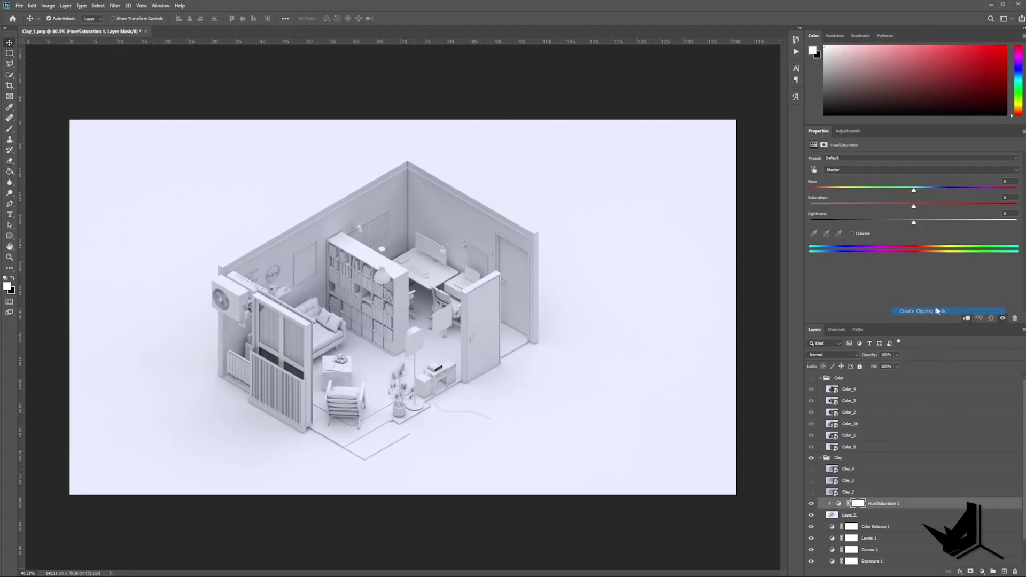
{"action": "left_click", "coordinate": [852, 234]}
{"action": "left_click_drag", "start_coordinate": [900, 190], "coordinate": [801, 196]}
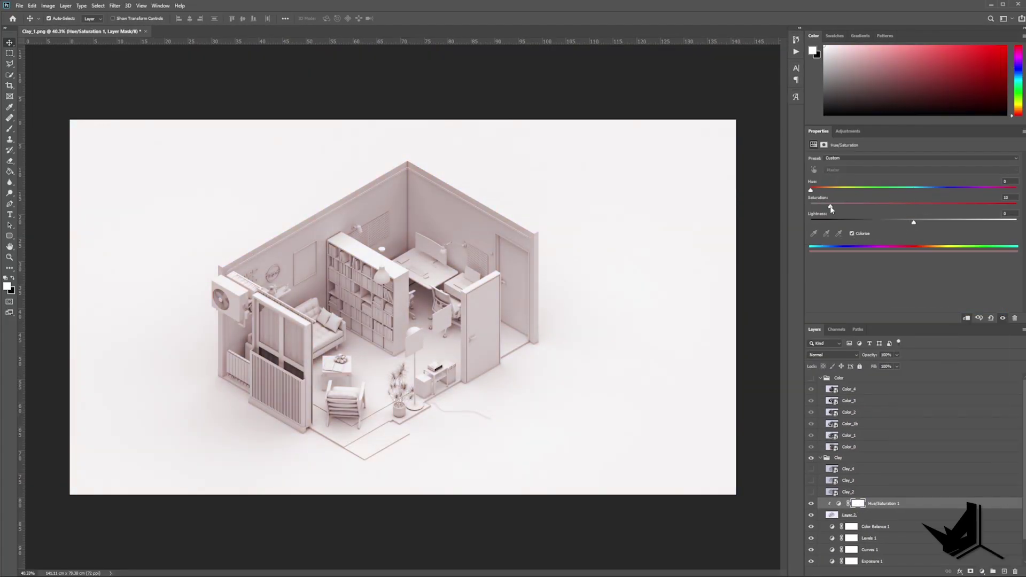
Change Layer 2's blend mode and shift the tint to a warm sepia at Hue 40.
{"action": "left_click", "coordinate": [898, 517]}
{"action": "left_click", "coordinate": [832, 355]}
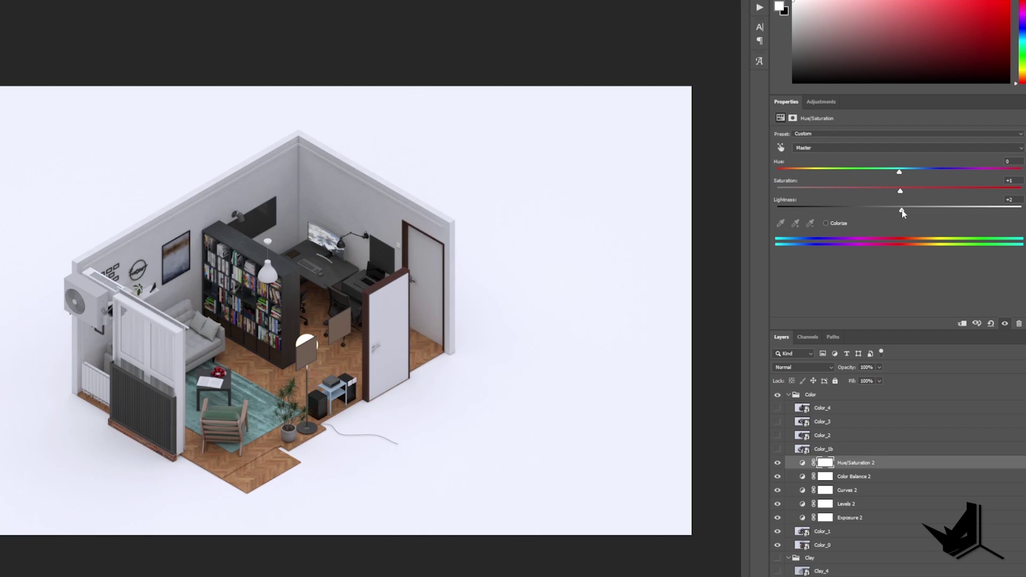
{"action": "left_click", "coordinate": [809, 171]}
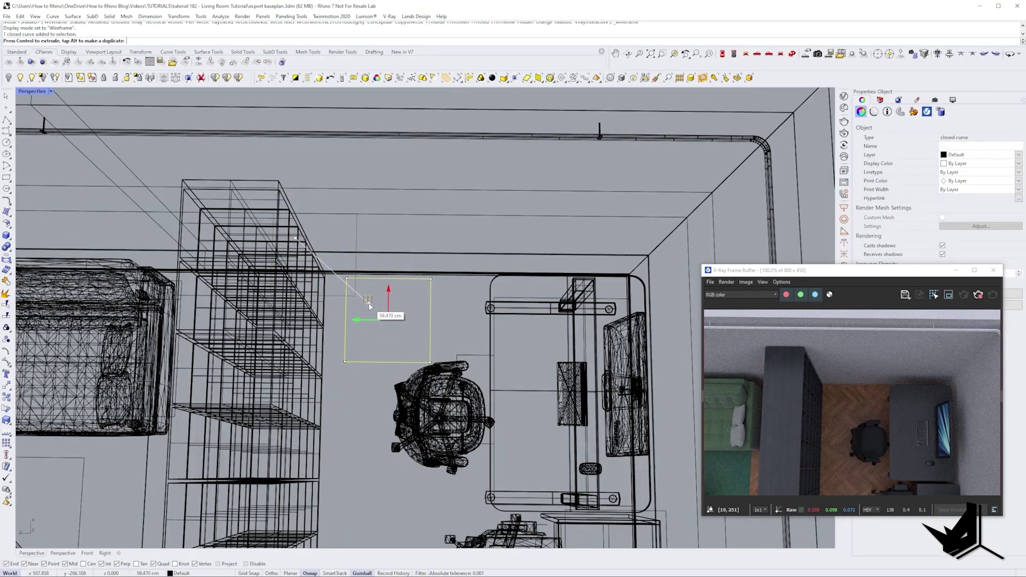
Start the Fillet command (F) to round the rectangle's corners.
{"action": "type", "text": "F"}
{"action": "key", "text": "Return"}
{"action": "scroll", "coordinate": [349, 283], "scroll_direction": "up", "scroll_amount": 4}
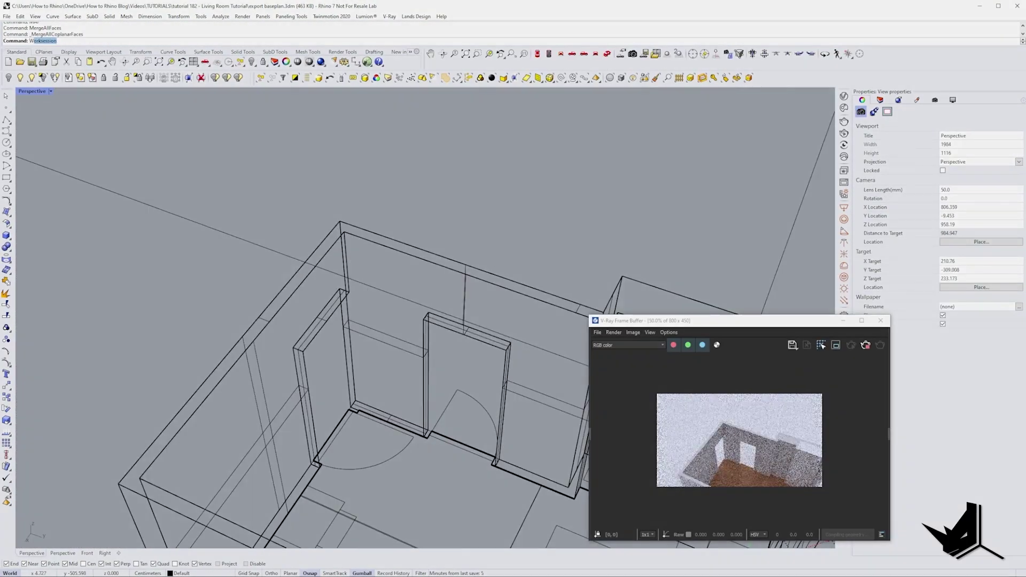